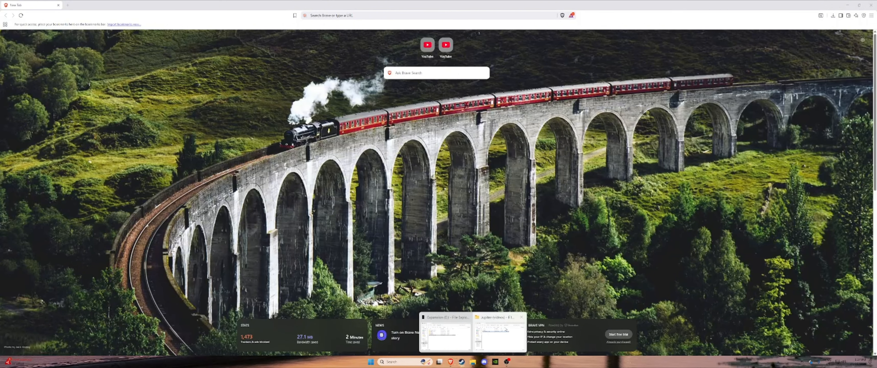
Bring up the Jupiter (videos) and Expansion (E:) File Explorer windows and arrange them side by side
click(473, 335)
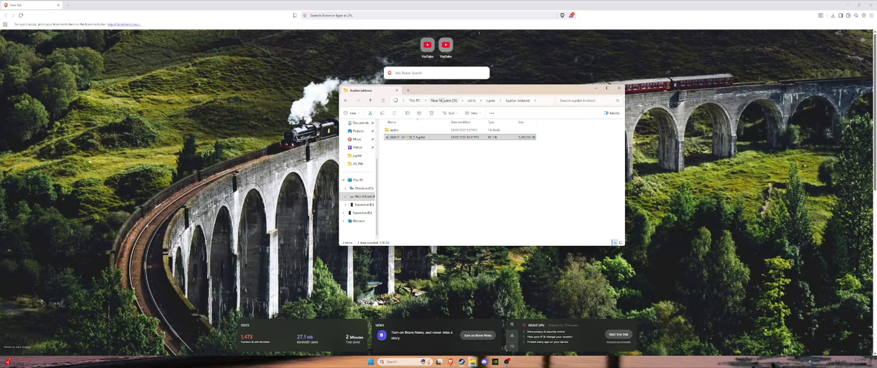
drag(443, 96, 557, 89)
mouse_move(476, 363)
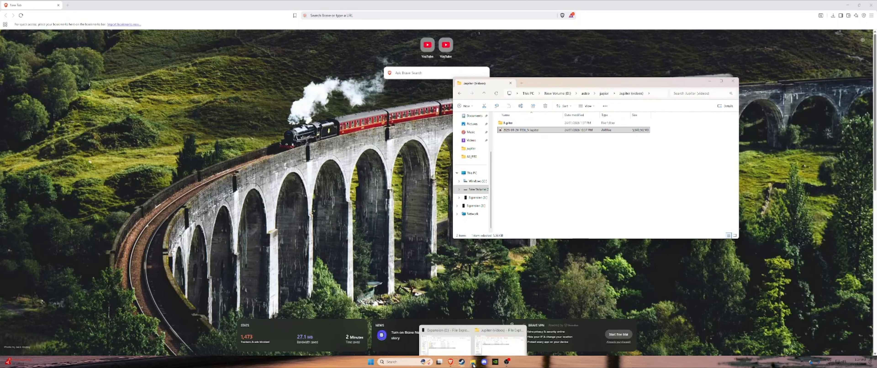
click(451, 340)
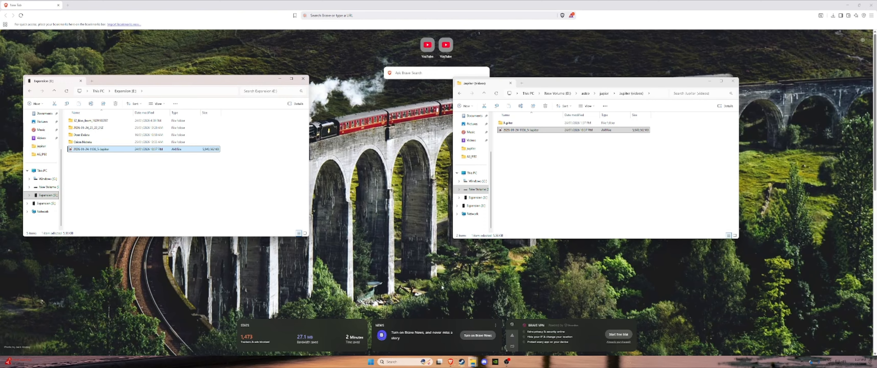
Browse the orion Nebula capture folders inside astro on New Volume (D:) and minimise that window
click(50, 187)
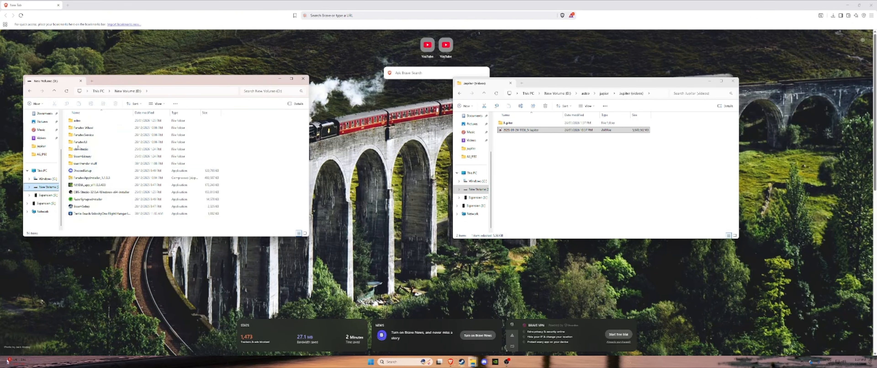
double_click(78, 121)
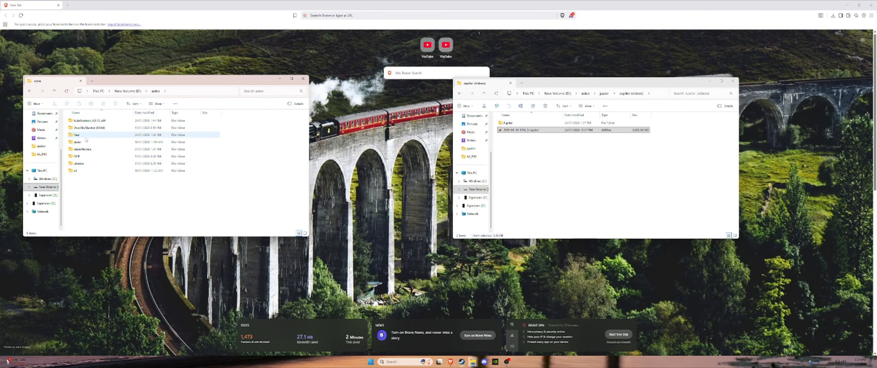
double_click(86, 149)
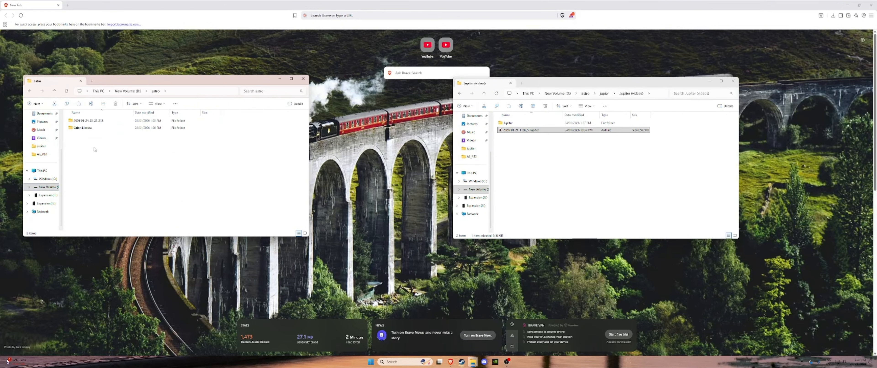
double_click(98, 121)
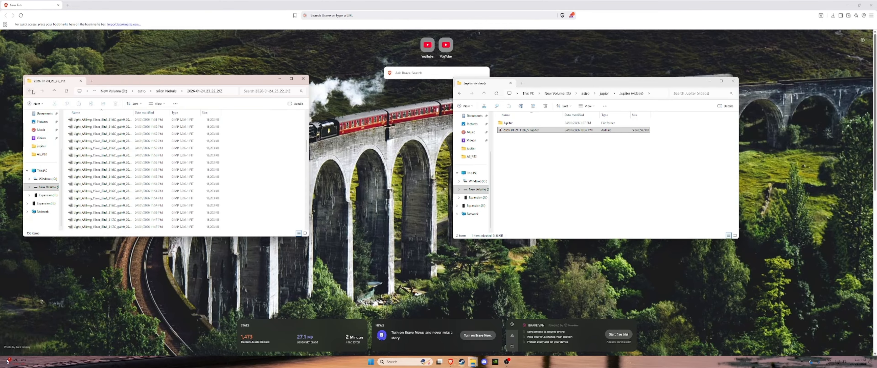
click(31, 91)
double_click(125, 129)
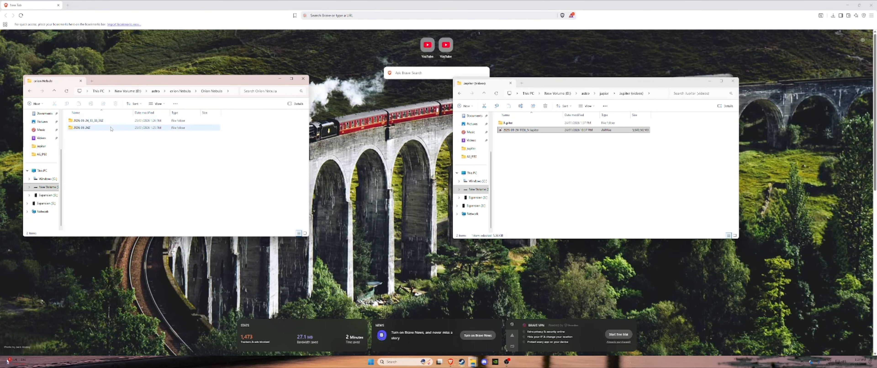
double_click(111, 130)
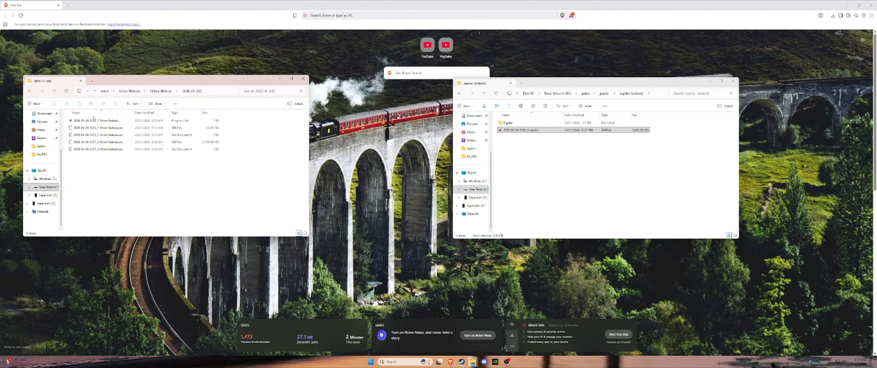
click(30, 91)
double_click(87, 122)
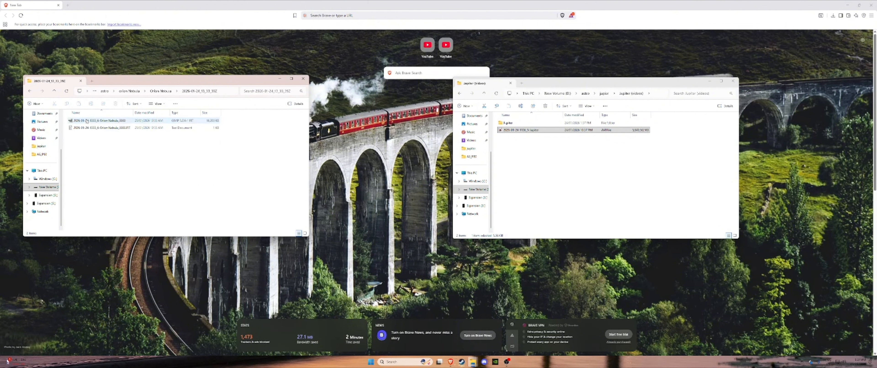
click(30, 91)
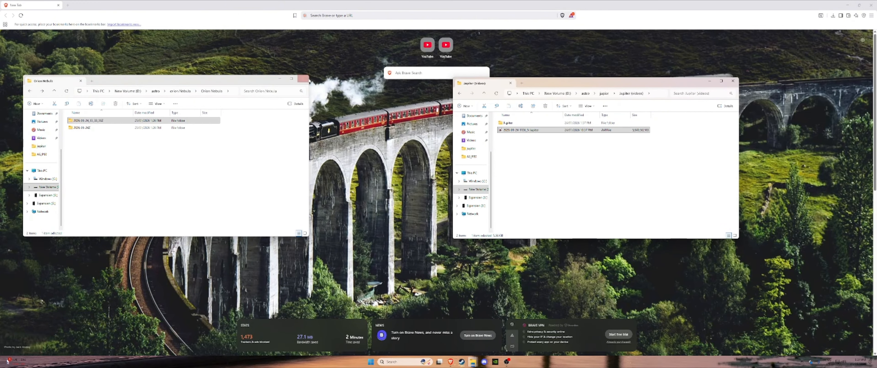
click(279, 78)
drag(612, 83, 456, 60)
click(389, 107)
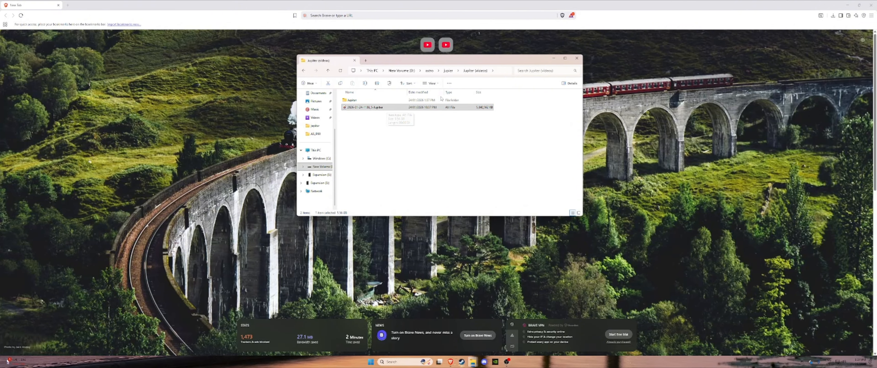
double_click(435, 108)
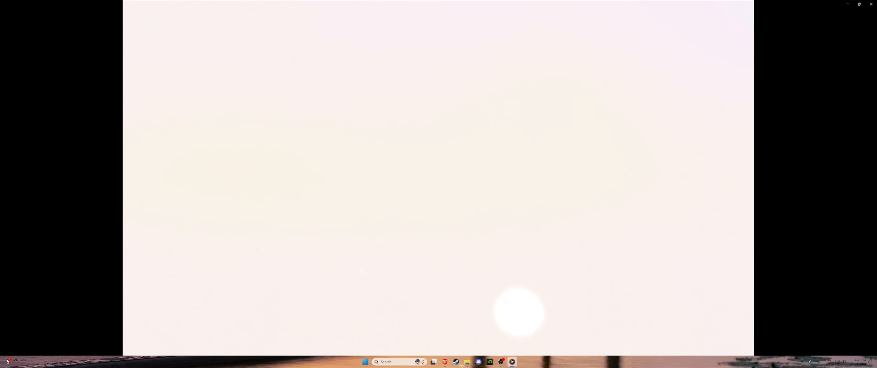
click(738, 331)
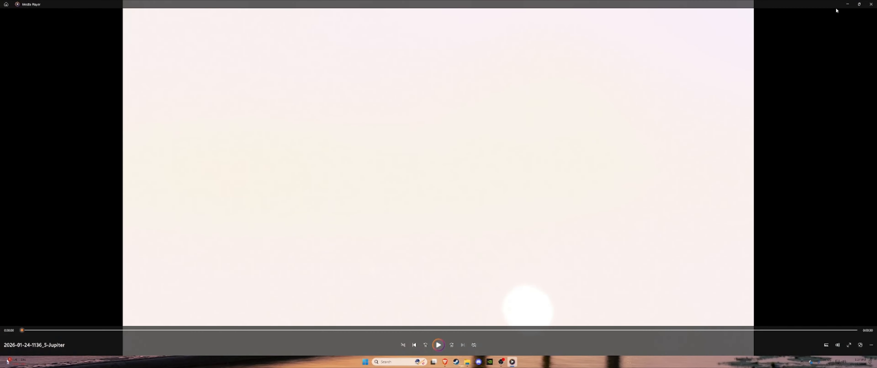
click(866, 5)
click(392, 362)
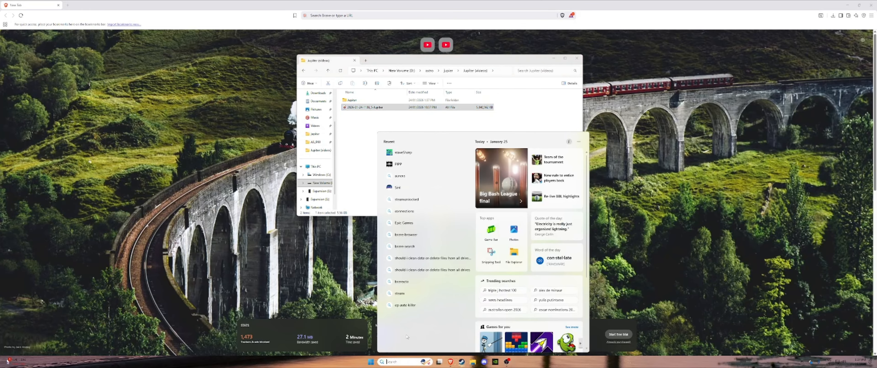
text(pipp)
click(398, 167)
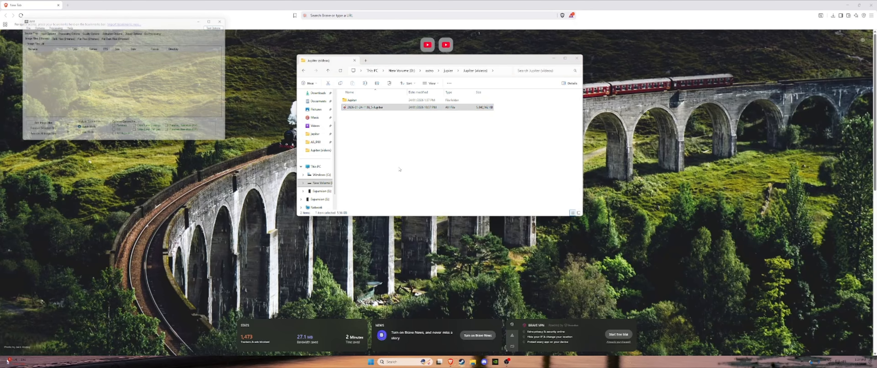
drag(364, 107, 119, 85)
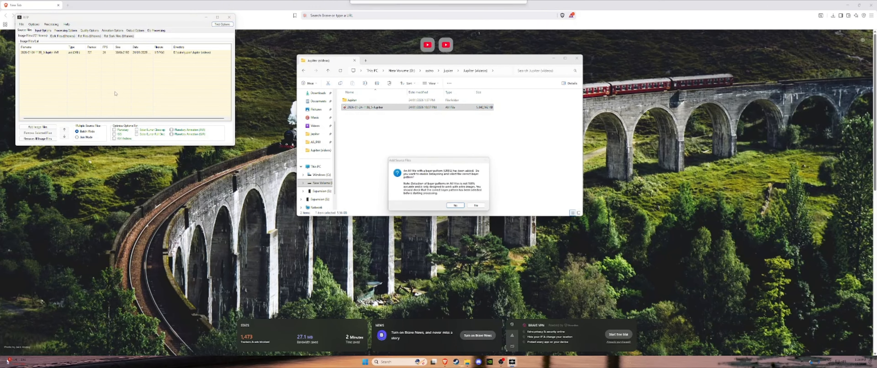
click(457, 207)
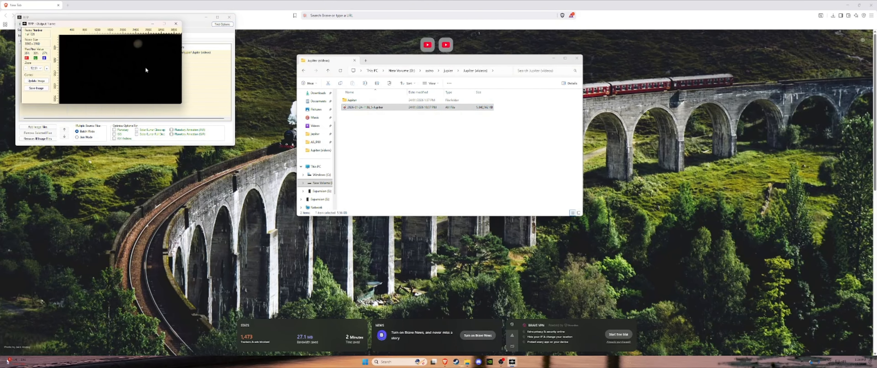
drag(120, 23, 314, 23)
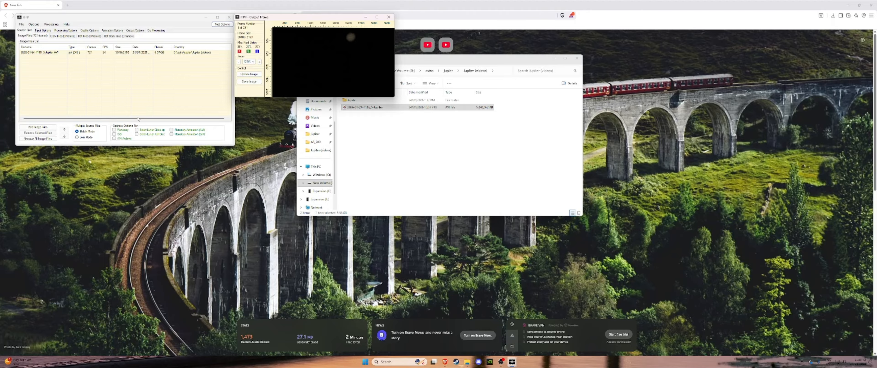
Optimise the options for planetary captures and show the processing options
click(114, 130)
click(46, 30)
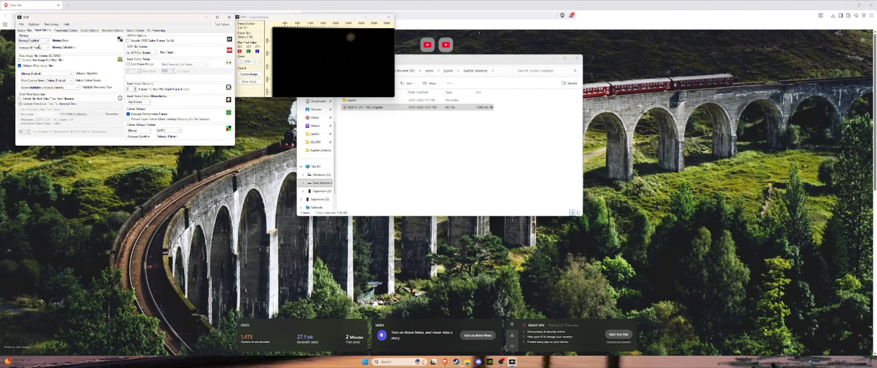
click(65, 31)
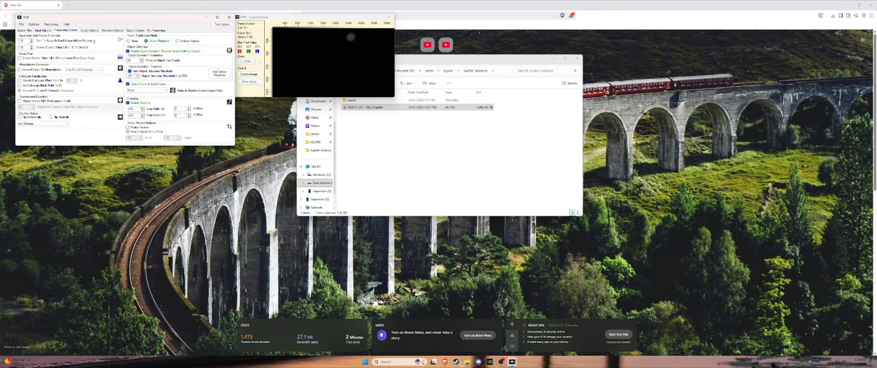
Test the object detection threshold and preview the cropped output frame, closing each preview
click(219, 74)
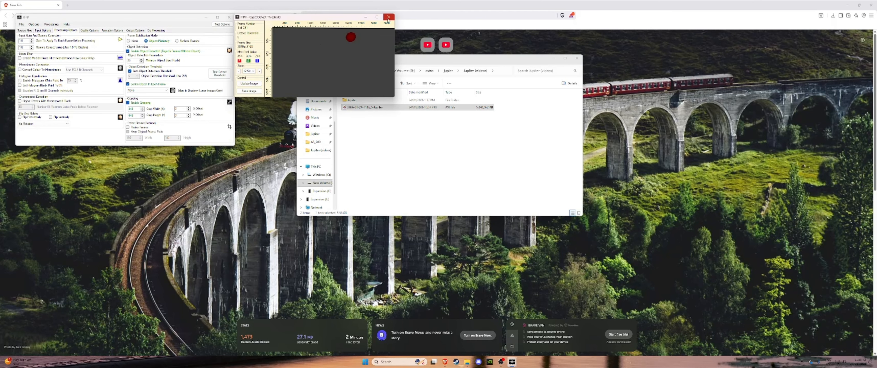
click(388, 17)
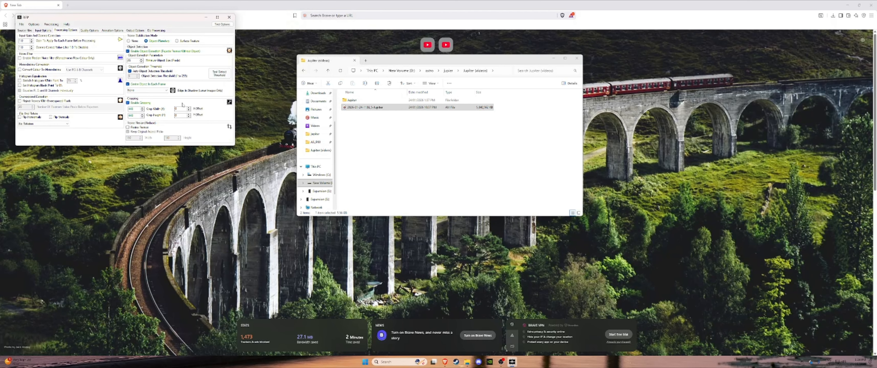
click(227, 25)
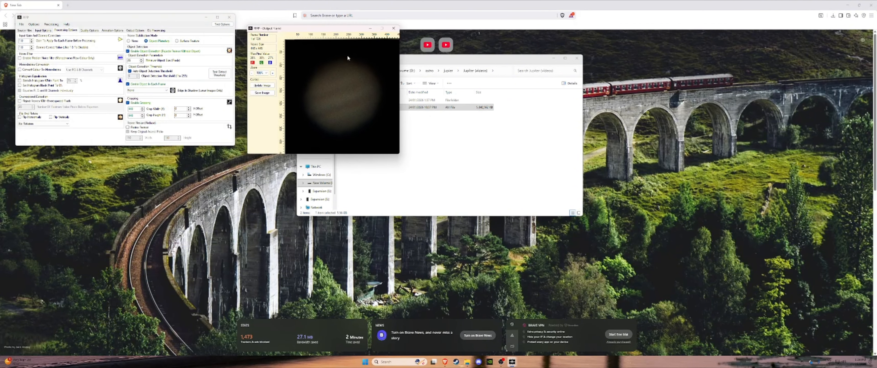
click(393, 28)
Set the crop width and height to 1000 and preview the output frame
double_click(137, 109)
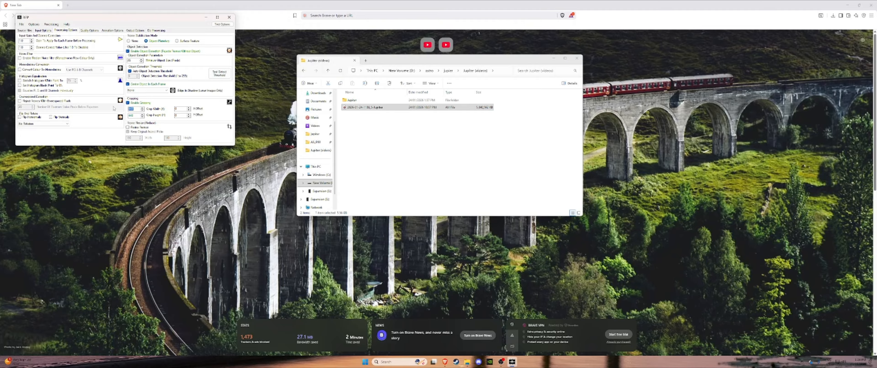
text(1000)
double_click(135, 116)
text(1000)
click(221, 27)
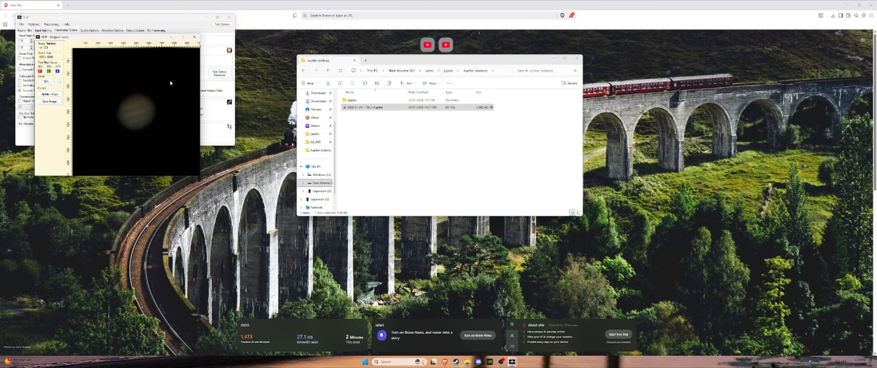
click(194, 36)
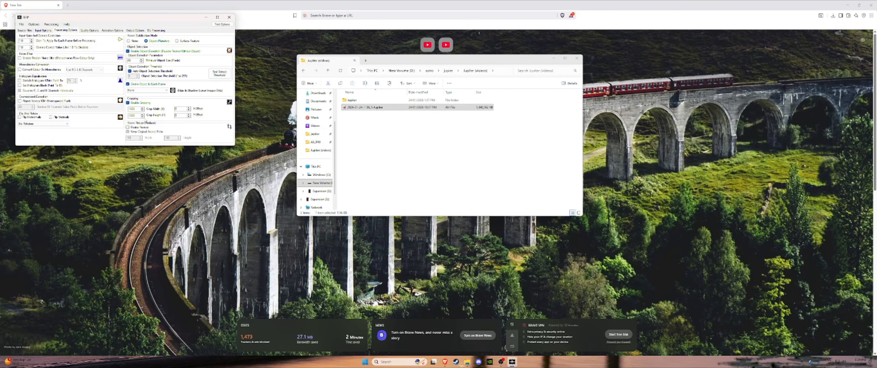
Set the crop width and height to 3000 and preview the output frame
click(138, 116)
text(3000)
drag(137, 109, 98, 116)
text(3000)
click(222, 24)
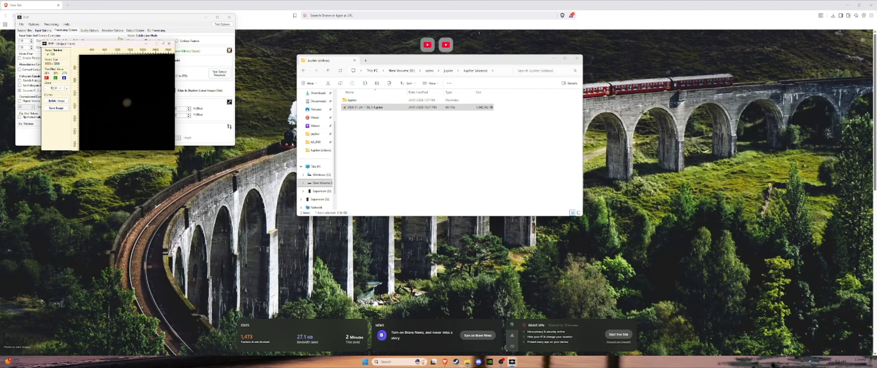
click(169, 43)
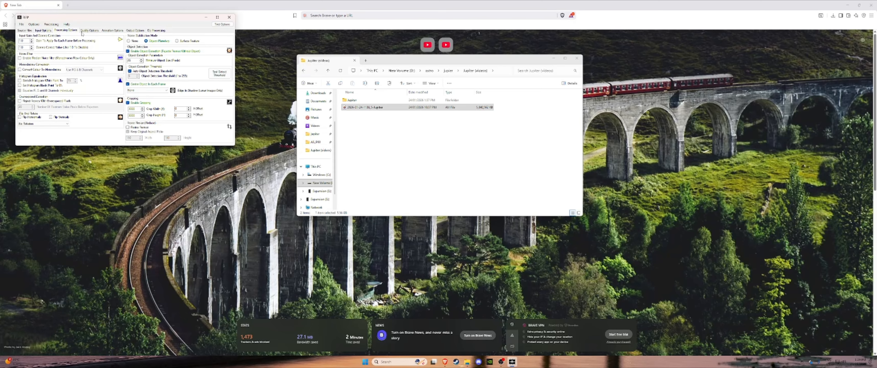
Review the quality, animation and output options and start processing the Jupiter video
click(88, 30)
click(114, 32)
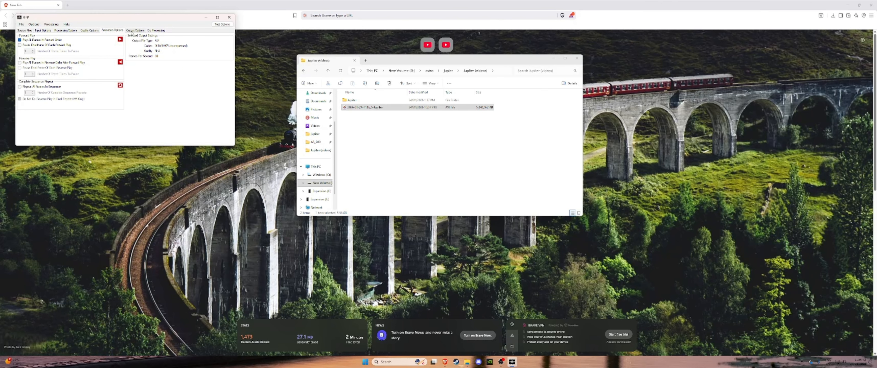
click(135, 32)
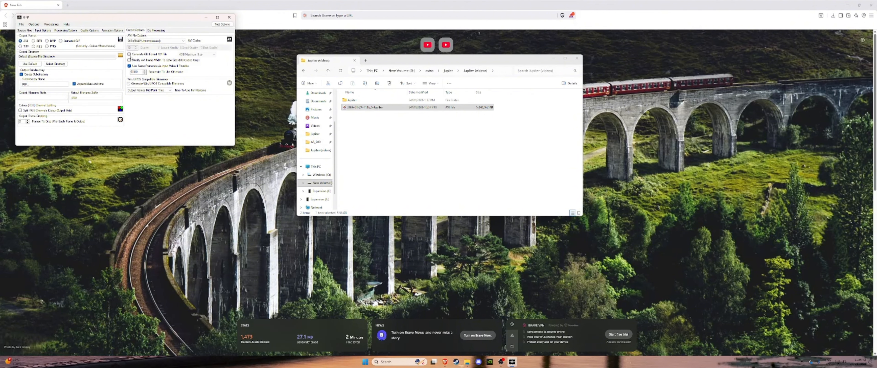
click(154, 31)
click(31, 41)
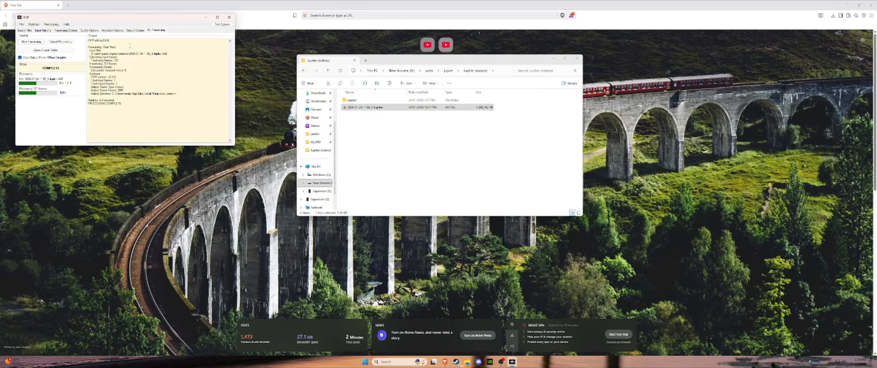
click(28, 44)
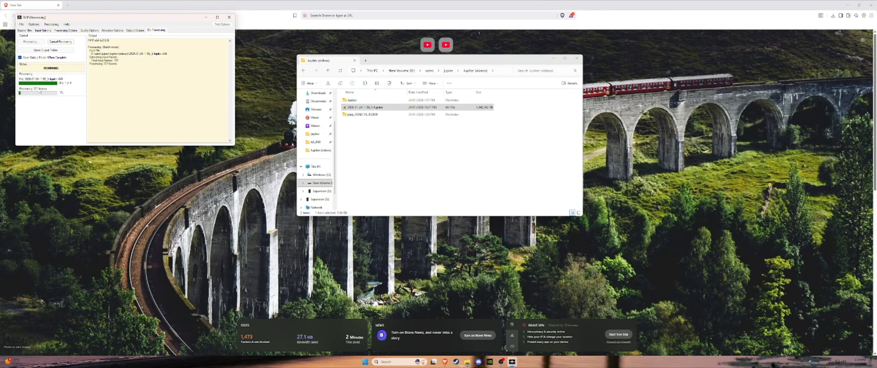
Open the generated pipp output folder inside the Jupiter (videos) folder
click(374, 131)
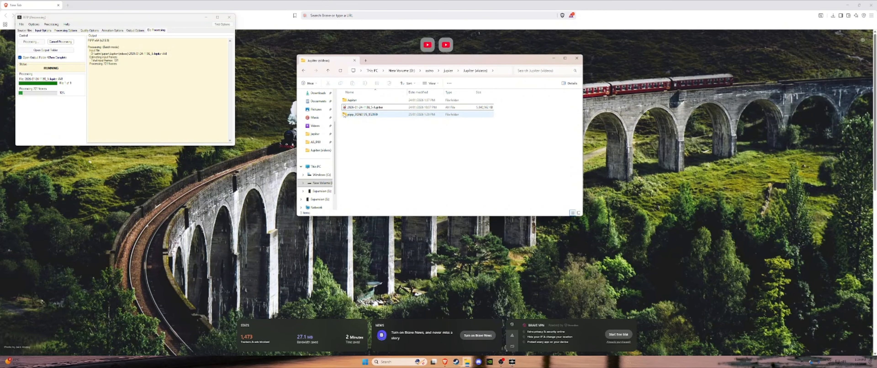
double_click(375, 115)
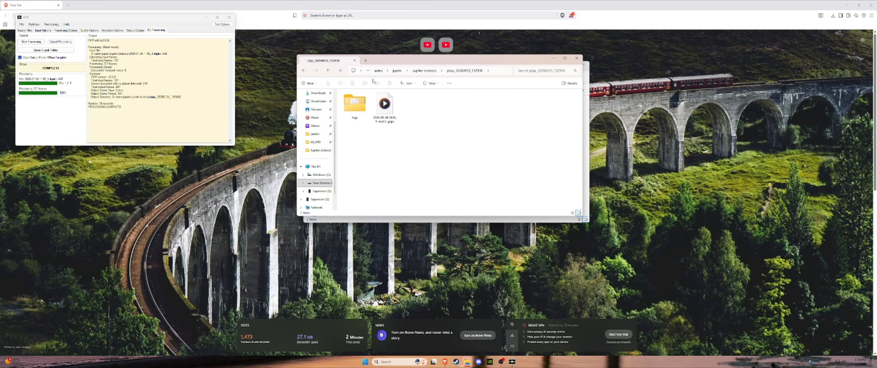
Play the processed Jupiter video from the pipp output folder, check the planet's centring, and close the player
click(385, 102)
double_click(385, 102)
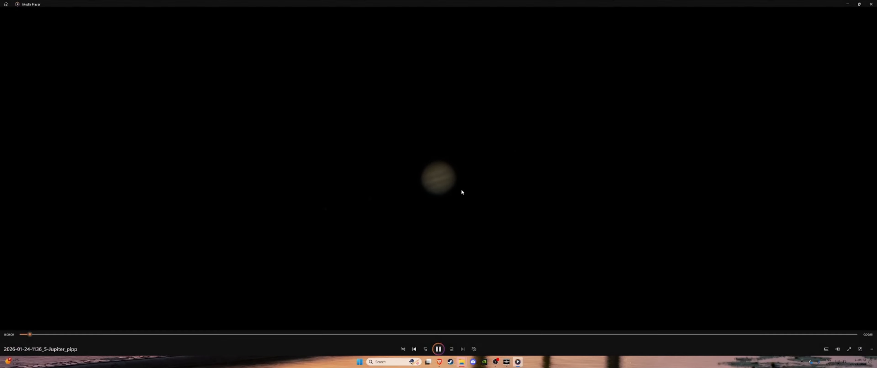
drag(487, 330, 813, 331)
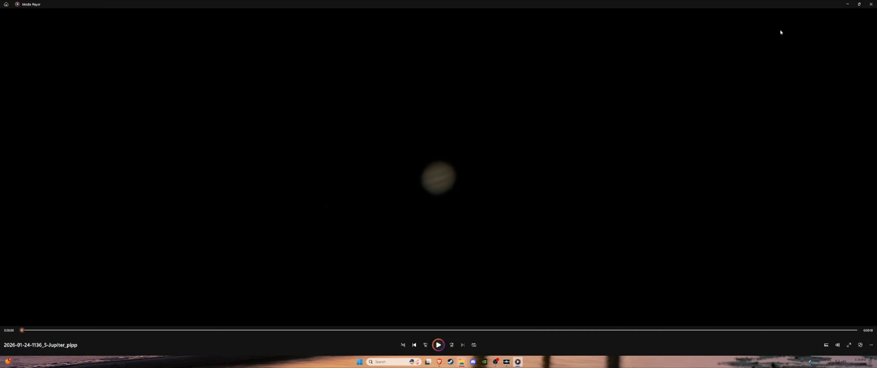
click(871, 4)
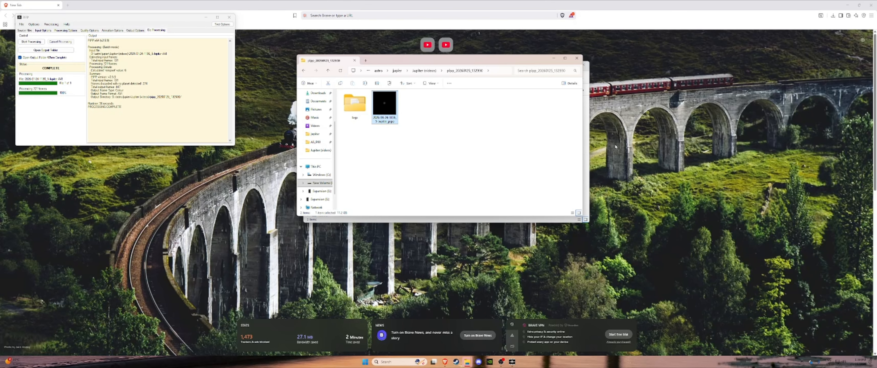
Separate the two overlapping folder windows, return one to the Jupiter (videos) folder, and close PIPP
click(586, 137)
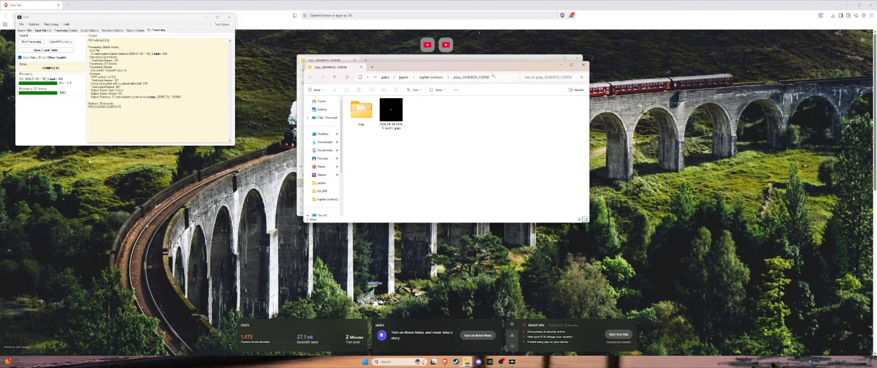
drag(456, 68, 418, 137)
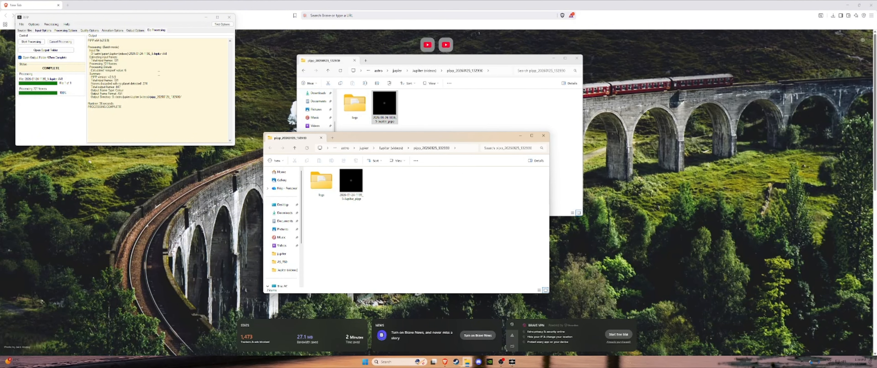
click(438, 111)
drag(443, 70, 427, 69)
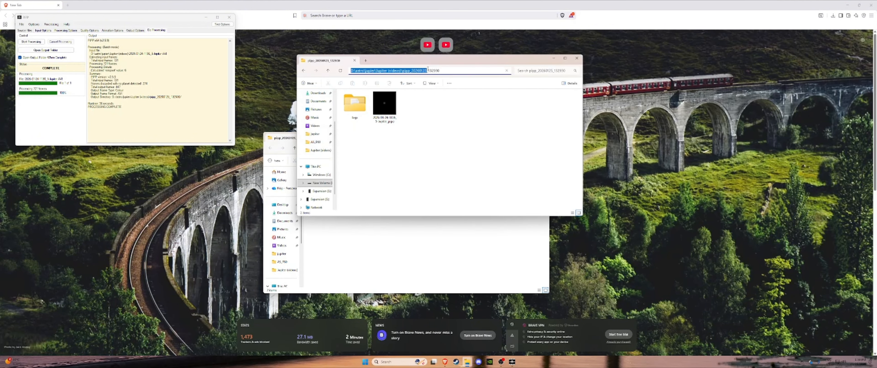
click(303, 71)
click(399, 231)
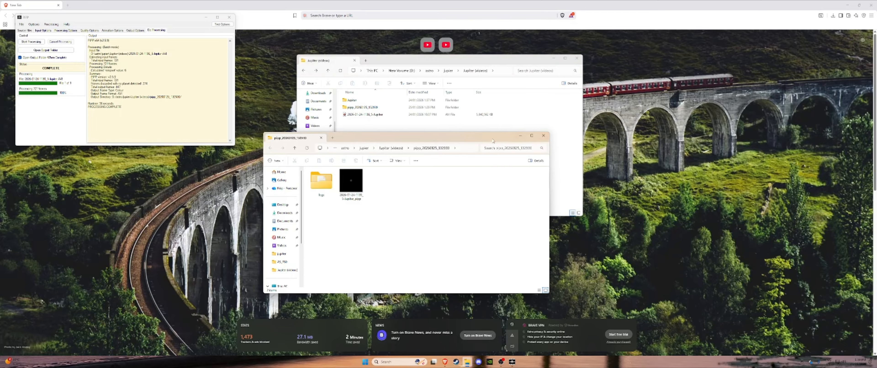
drag(492, 140, 426, 126)
click(229, 17)
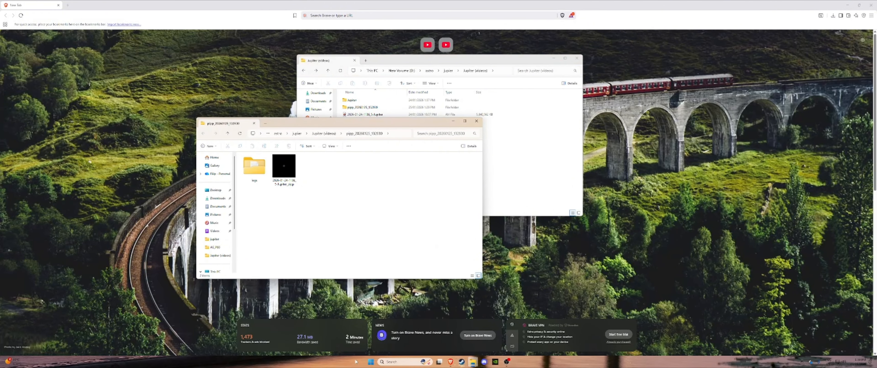
Launch the AutoStakkert application from its folder inside the astro folder
click(409, 125)
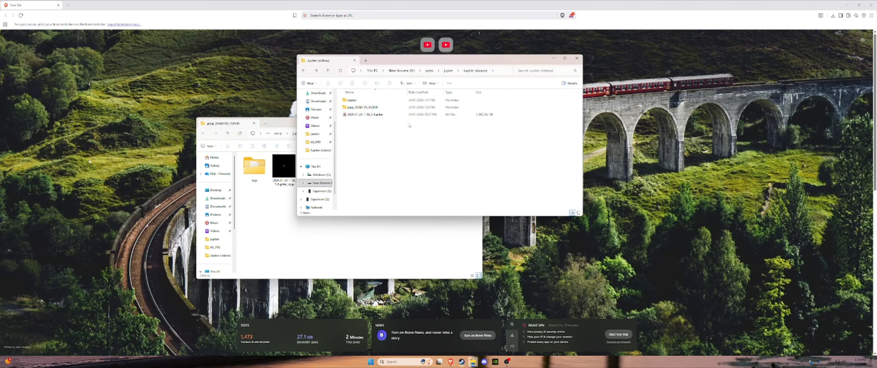
click(304, 71)
click(307, 72)
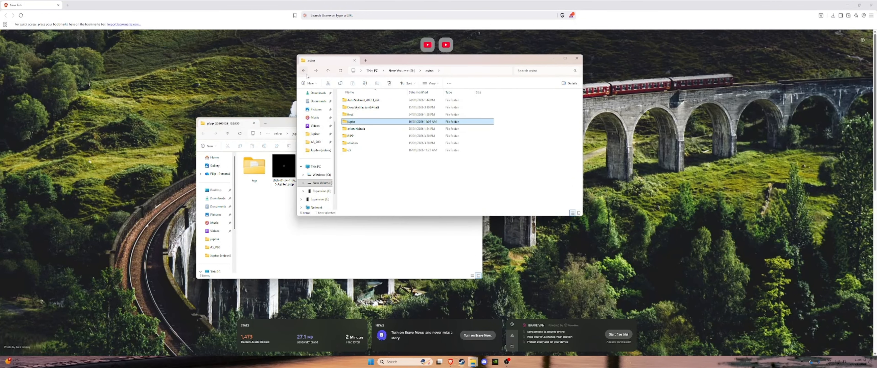
double_click(357, 100)
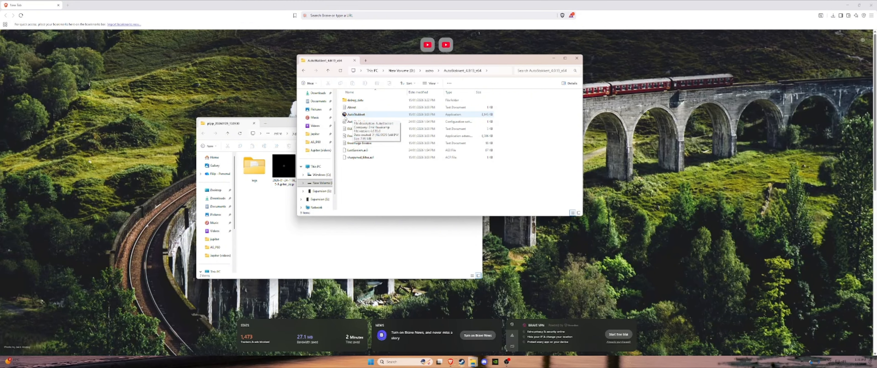
double_click(366, 117)
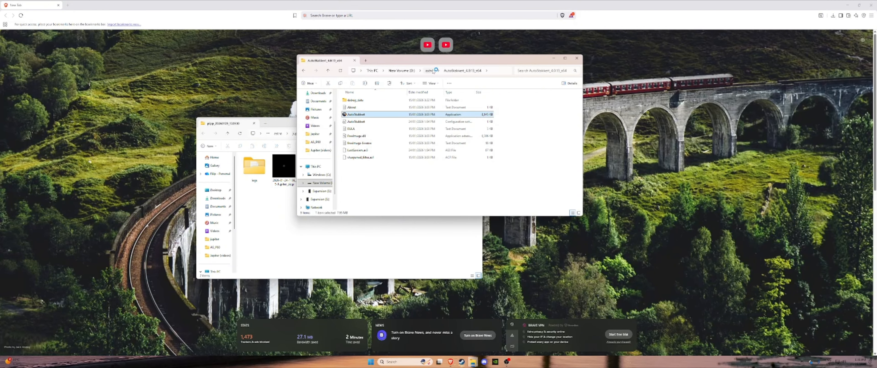
Load the pipp-processed Jupiter video from the output folder into AutoStakkert
click(355, 255)
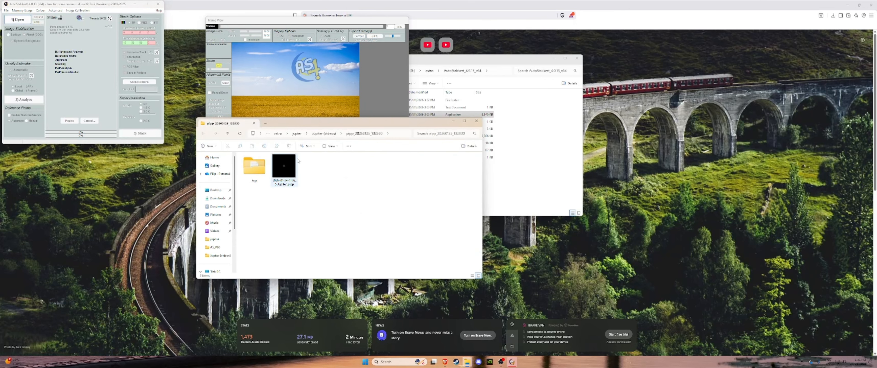
double_click(285, 170)
click(876, 2)
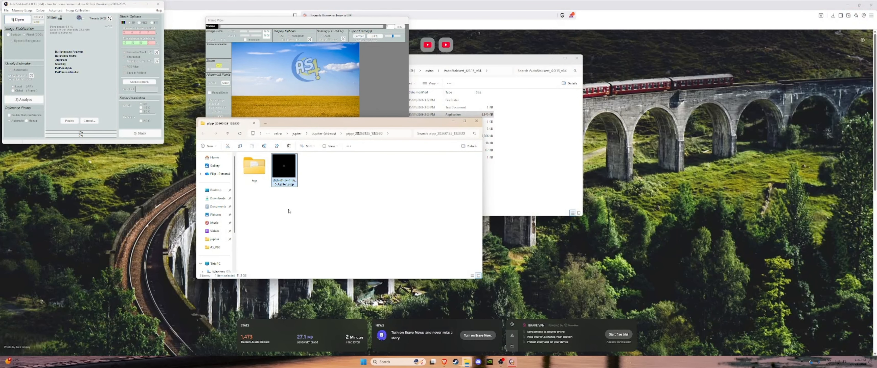
drag(285, 169, 61, 64)
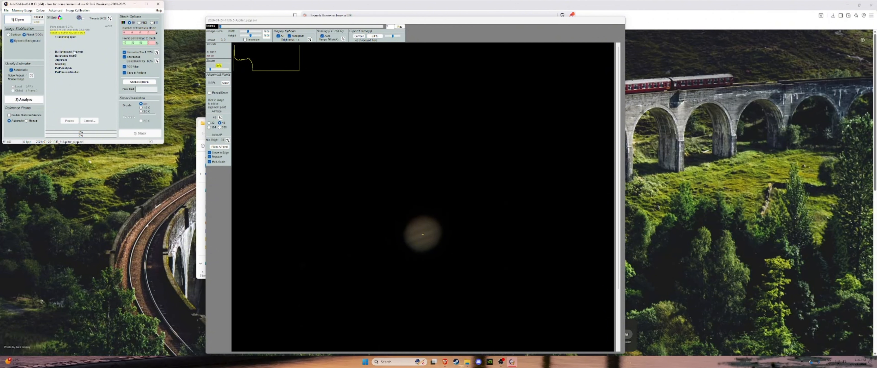
Compare alignment point grids of different AP sizes over Jupiter and place the grid with AP size 48
click(219, 147)
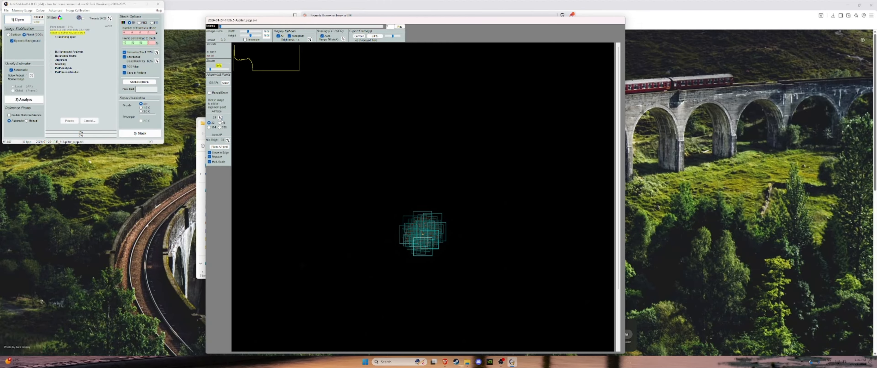
click(218, 147)
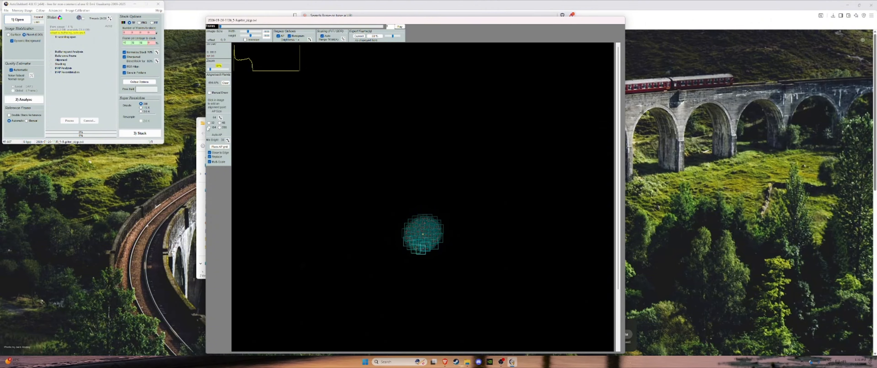
click(221, 146)
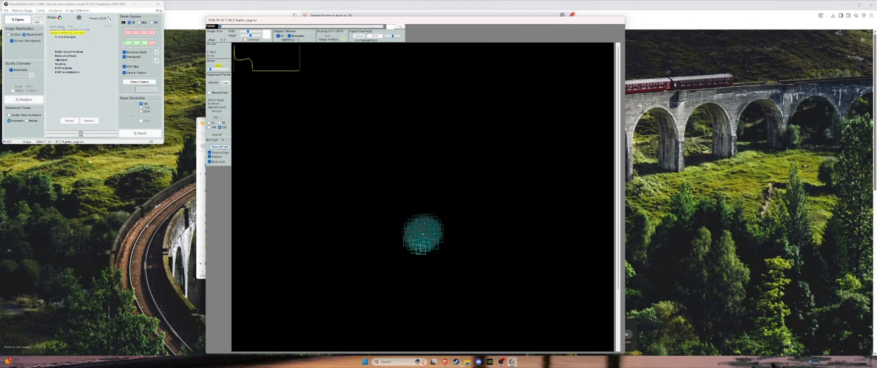
click(219, 123)
click(222, 147)
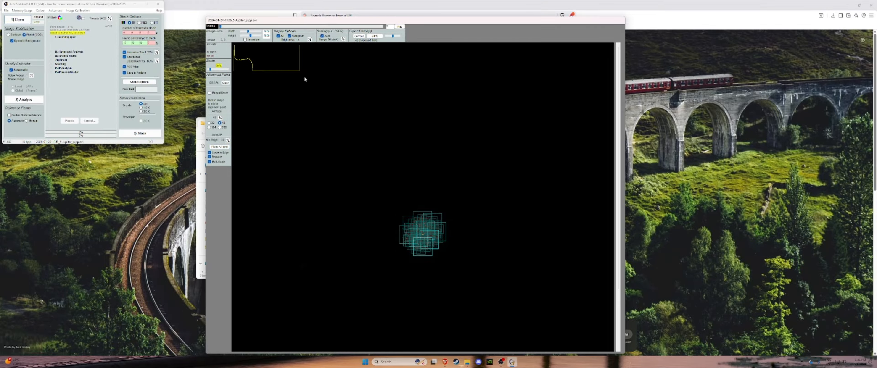
Analyse the frame quality of the Jupiter video and stack it at the listed frame percentages
drag(292, 32, 360, 29)
click(26, 101)
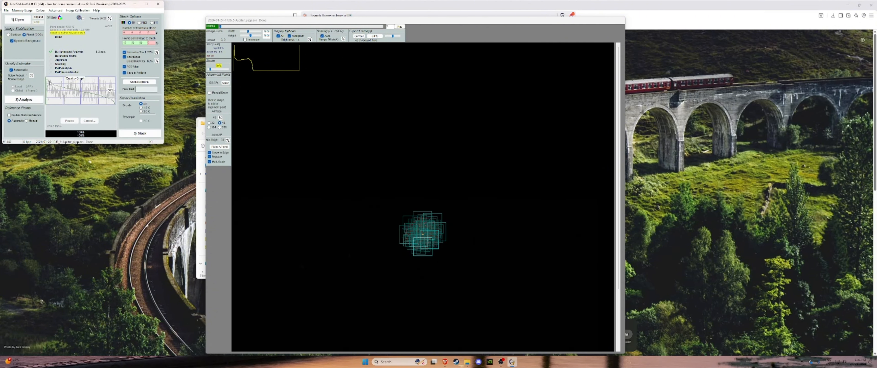
click(137, 43)
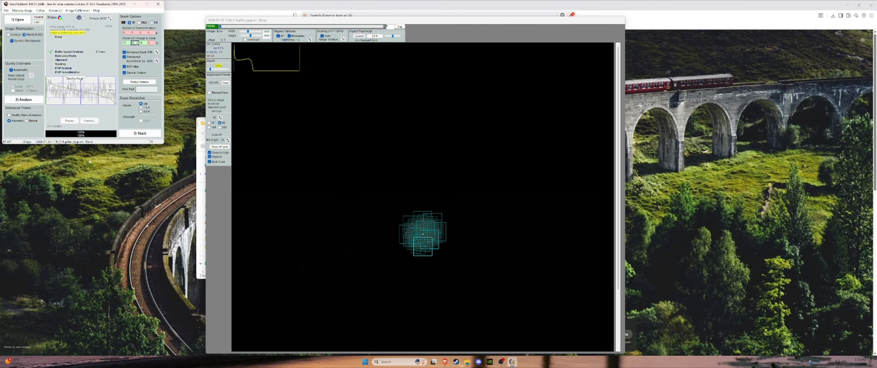
click(146, 51)
click(154, 135)
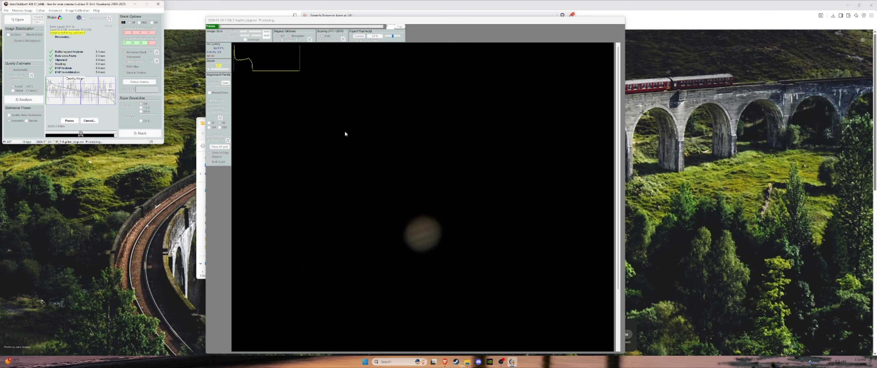
Switch to Brave, search the web for wavesharp, and open the RegiStax/waveSharp free image processing page
click(387, 362)
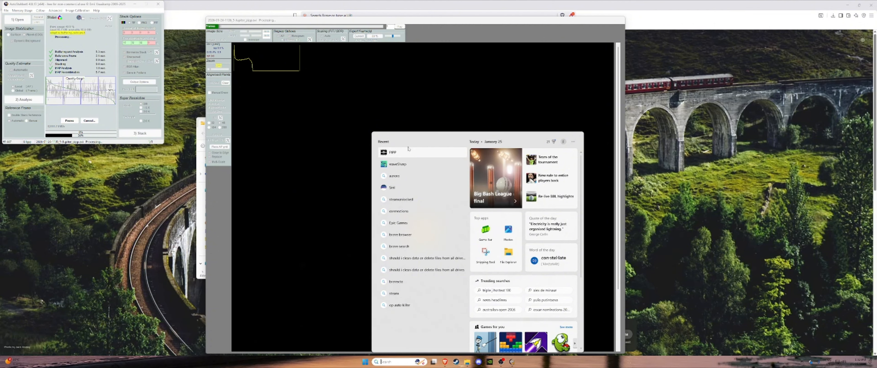
click(200, 81)
click(392, 16)
text(wave)
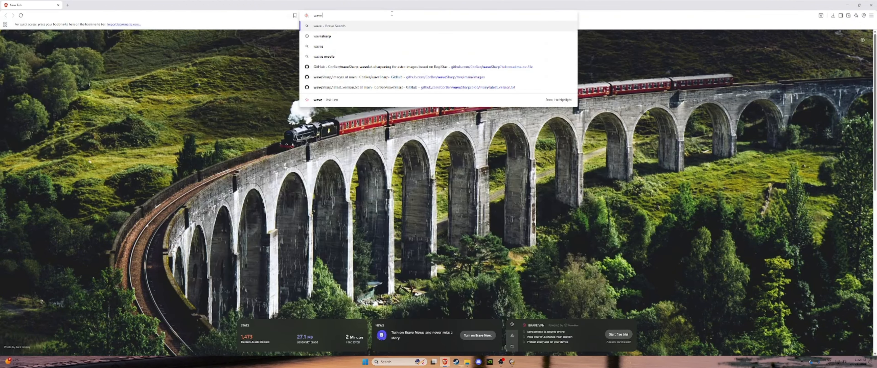
click(348, 38)
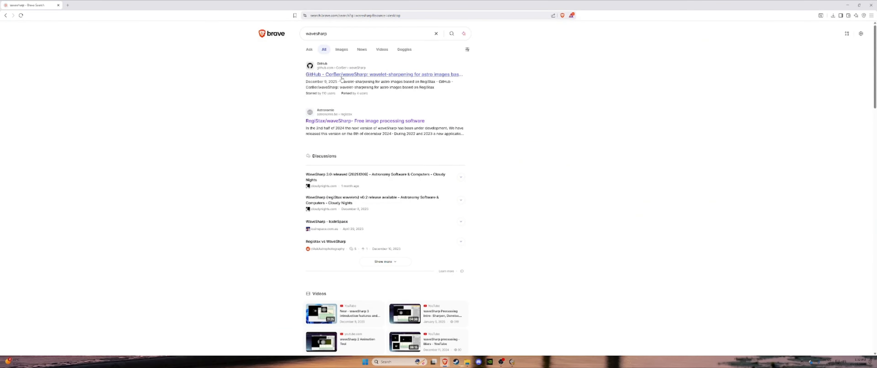
click(341, 121)
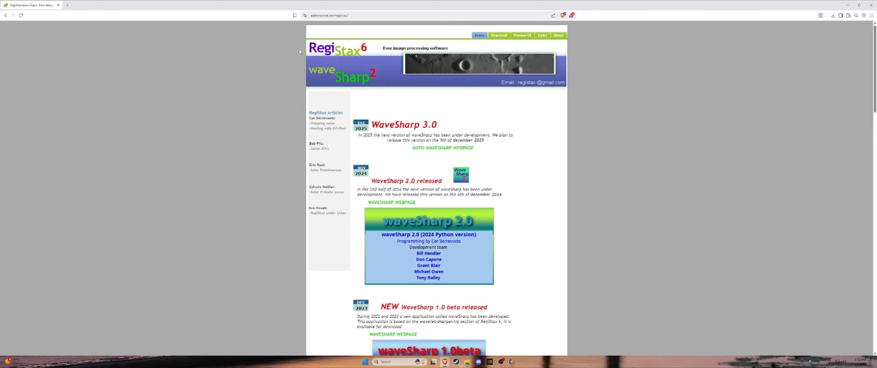
Look through the RegiStax and waveSharp releases on the page, close it, and return to AutoStakkert
drag(304, 52, 347, 53)
click(365, 61)
scroll(436, 109, down, 8)
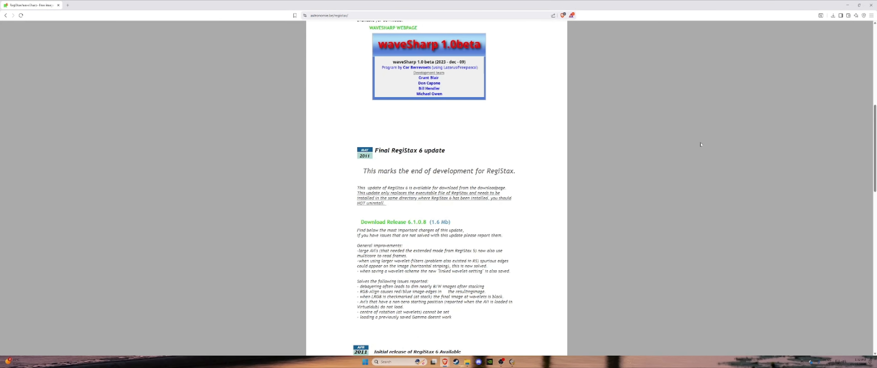
click(67, 5)
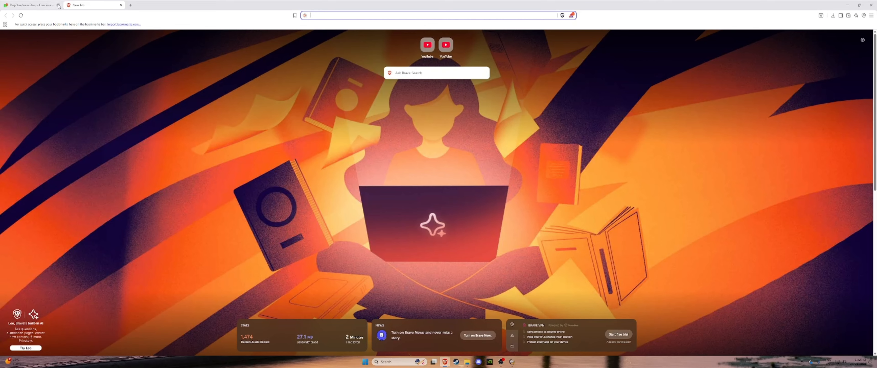
click(512, 362)
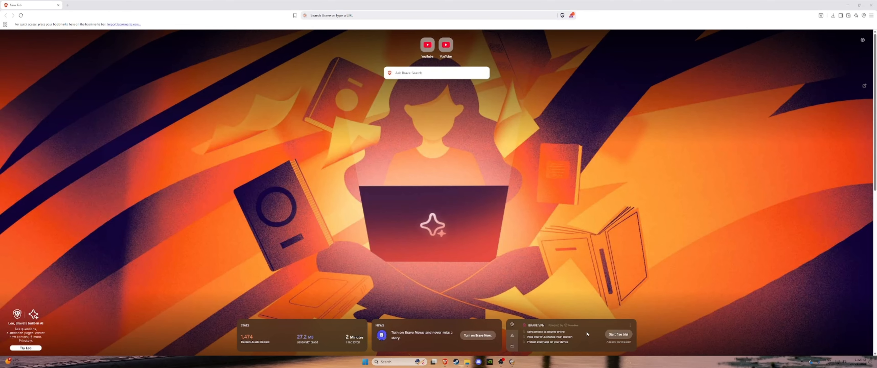
click(512, 362)
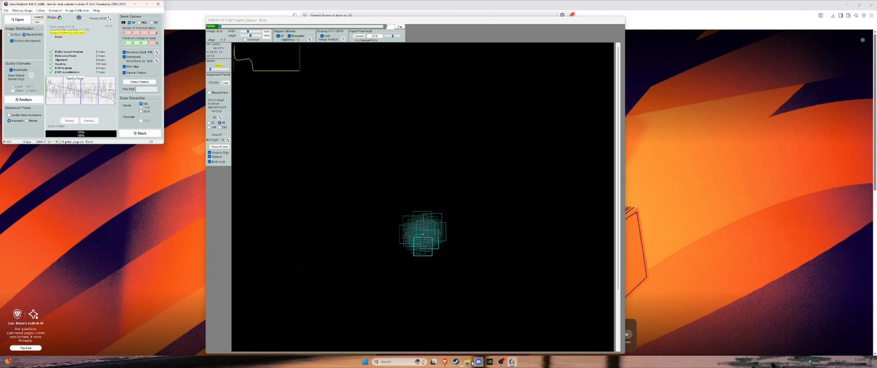
Open the AS_P15 folder in the pipp output folder, view the stacked Jupiter image zoomed out, and close the viewer
mouse_move(469, 362)
click(416, 332)
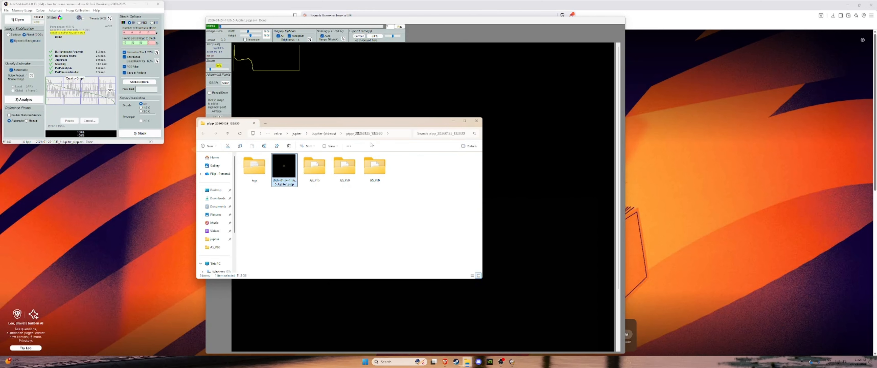
double_click(315, 168)
double_click(284, 170)
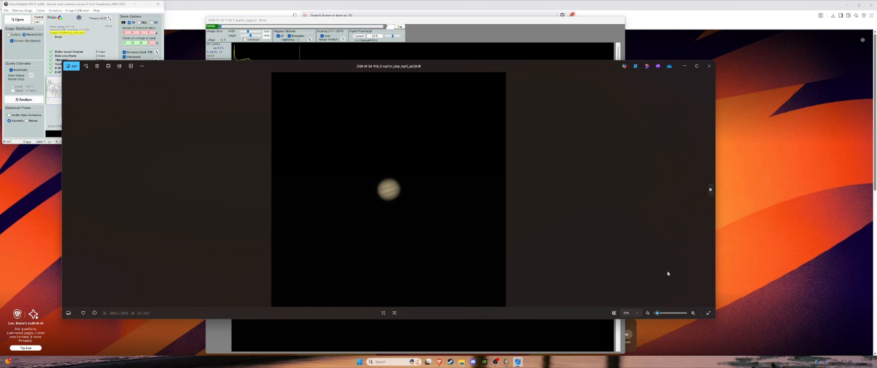
mouse_move(660, 313)
mouse_down()
mouse_move(673, 313)
mouse_move(656, 312)
mouse_up()
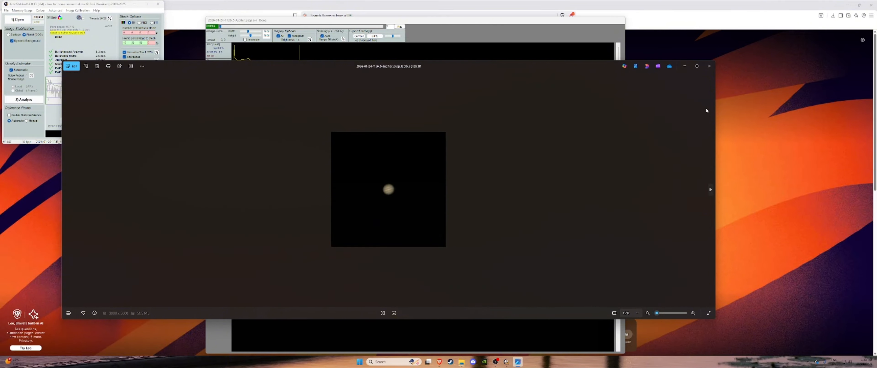
click(708, 67)
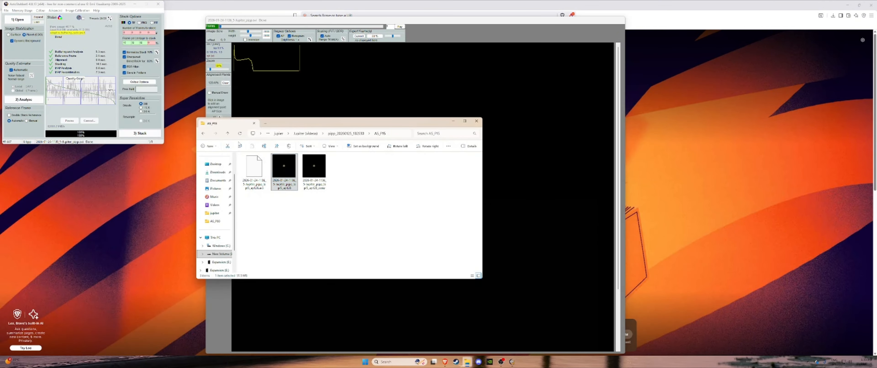
Open the stacked Jupiter image from the AS_P80 folder in the image viewer and move it clear of the folder window
click(203, 133)
click(203, 133)
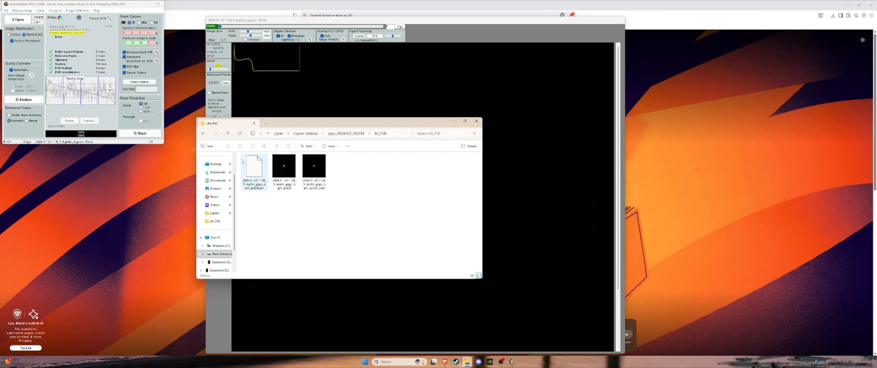
click(205, 134)
double_click(312, 168)
double_click(295, 168)
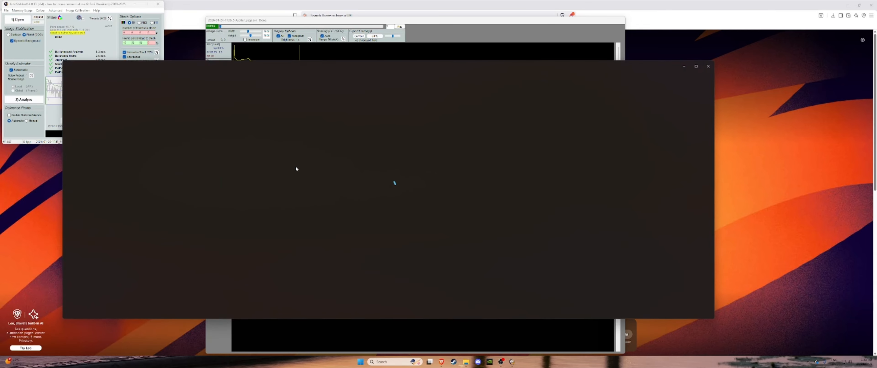
mouse_move(657, 313)
mouse_down()
mouse_move(668, 314)
mouse_move(657, 313)
mouse_up()
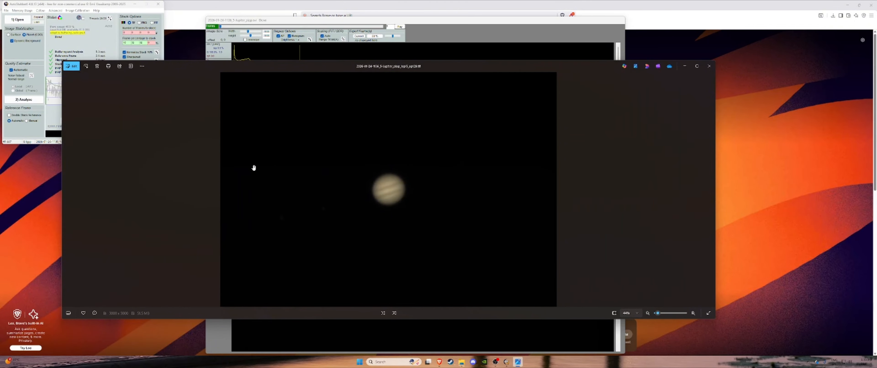
drag(405, 68, 670, 36)
click(240, 204)
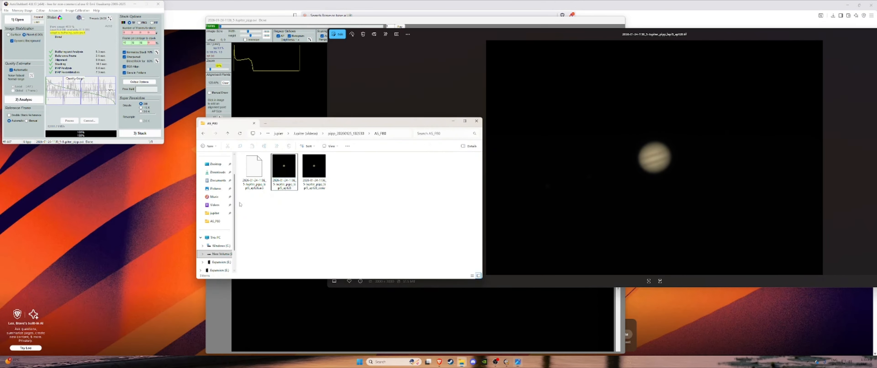
Open the stacked Jupiter image from the AS_P50 folder and return to the folder window
click(343, 133)
double_click(290, 166)
double_click(291, 166)
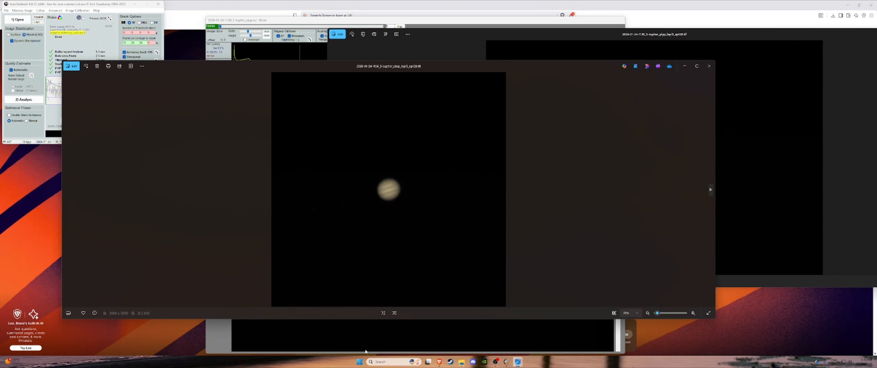
click(709, 66)
click(364, 133)
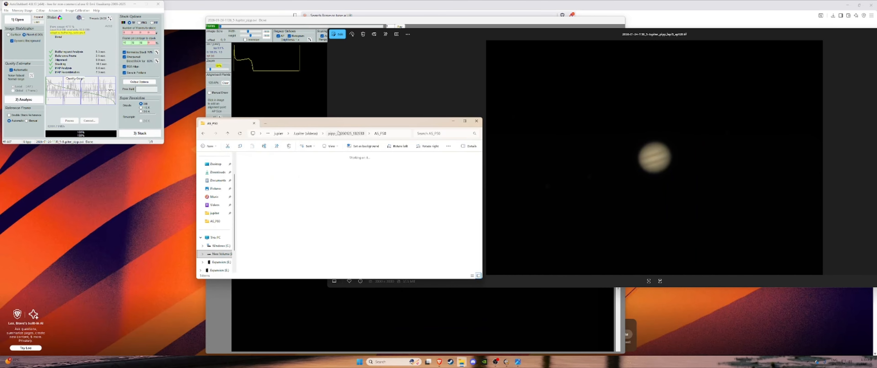
Open the stacked Jupiter image from the AS_P15 folder and narrow its viewer window at the edge of the desktop
click(252, 166)
double_click(251, 167)
double_click(284, 167)
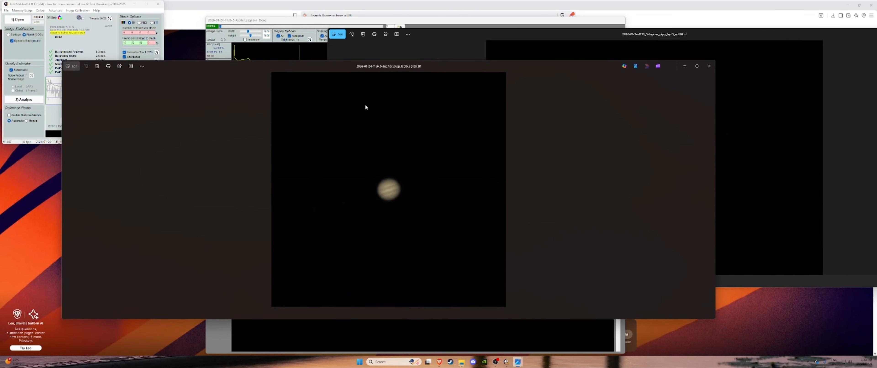
drag(434, 74, 271, 79)
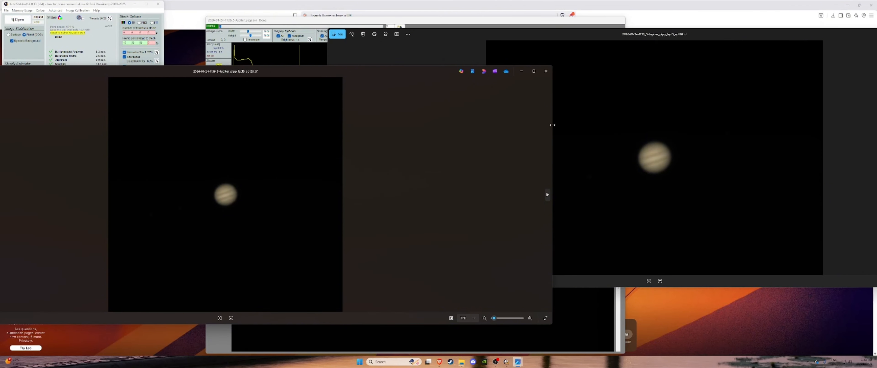
drag(552, 125, 168, 125)
drag(62, 74, 180, 27)
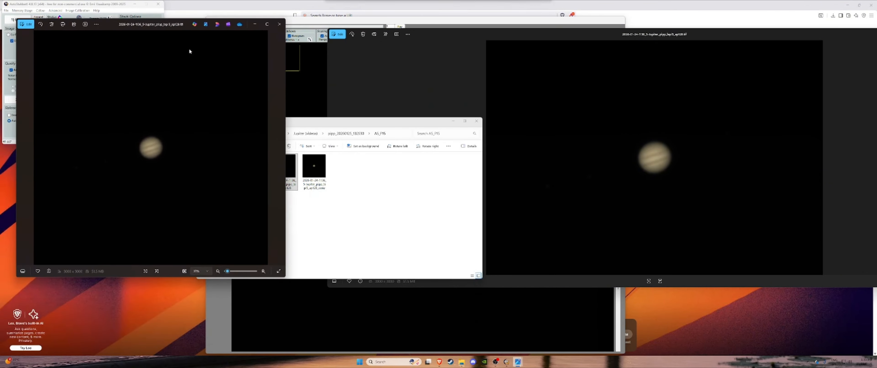
drag(284, 98, 195, 97)
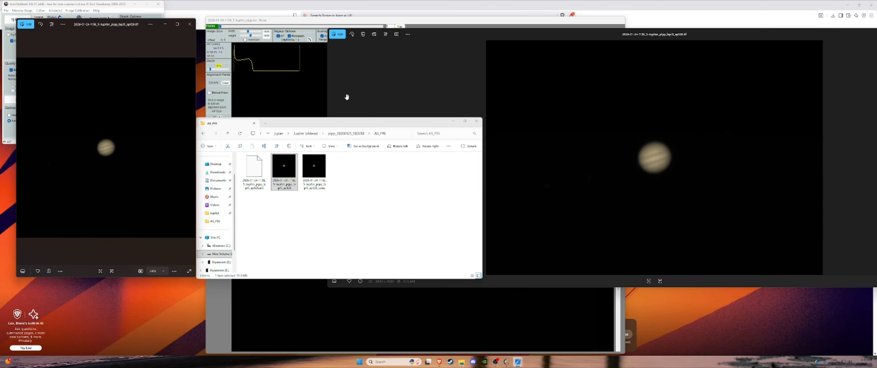
Arrange the AS_P80 and AS_P50 image viewers in narrowed windows side by side with the AS_P15 image
drag(663, 36, 504, 27)
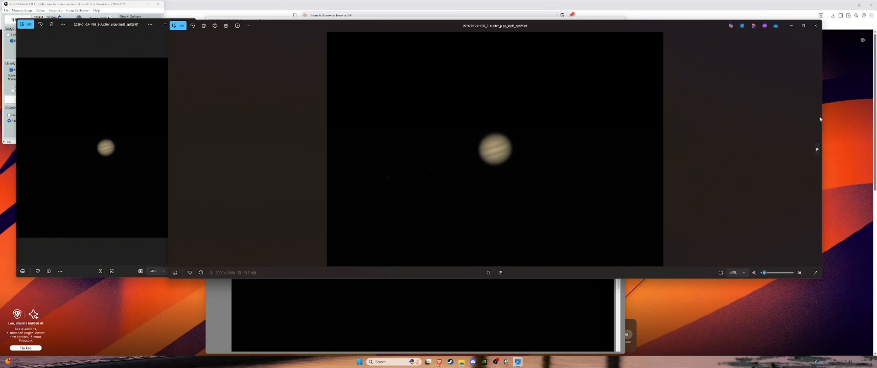
drag(820, 116, 287, 106)
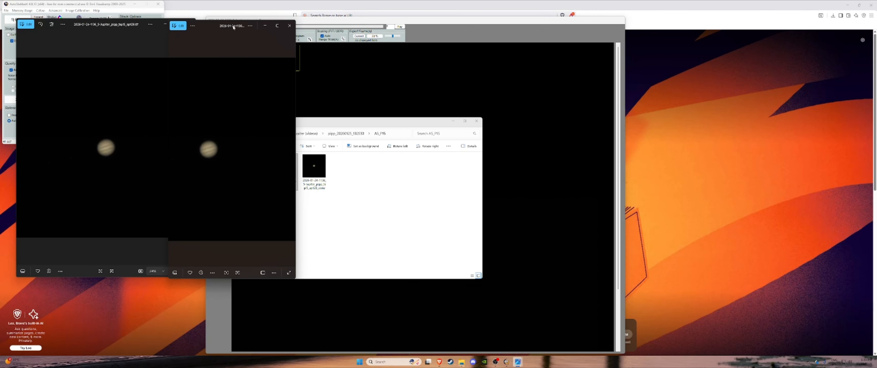
drag(234, 27, 259, 25)
key(alt+Tab)
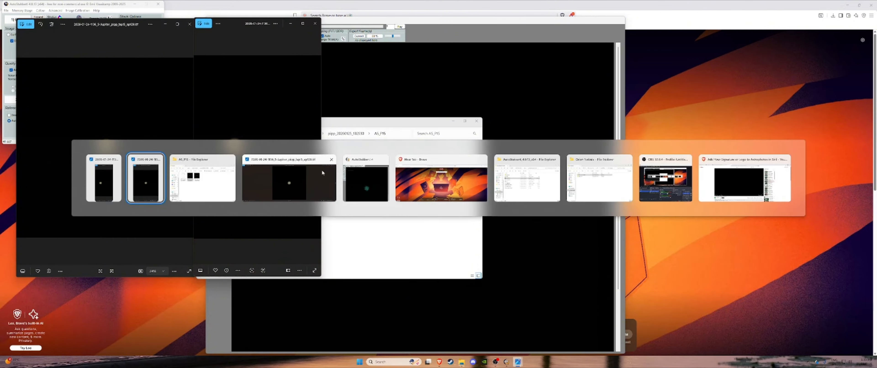
click(321, 170)
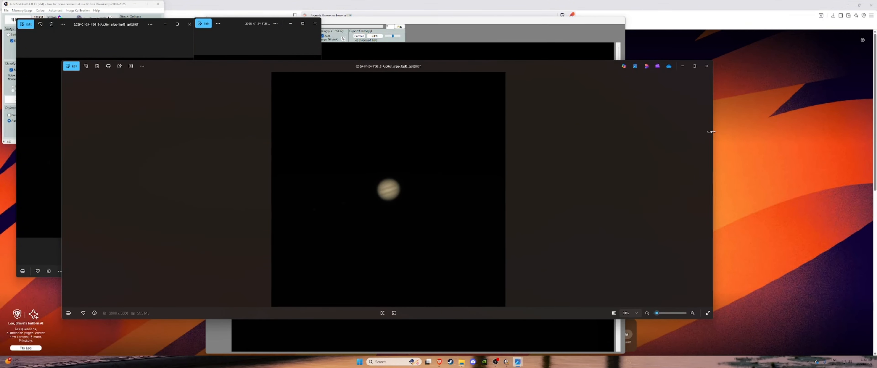
drag(715, 133, 291, 131)
drag(178, 67, 434, 31)
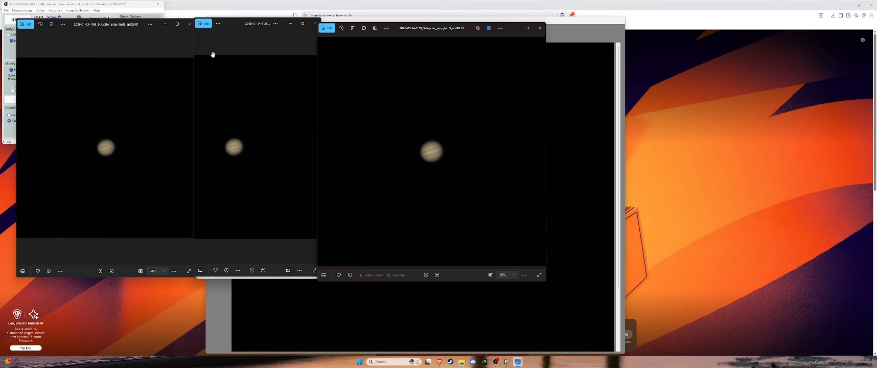
Set all three Jupiter image viewers to 50% zoom to compare the stacks, widening the middle window
click(160, 272)
click(156, 242)
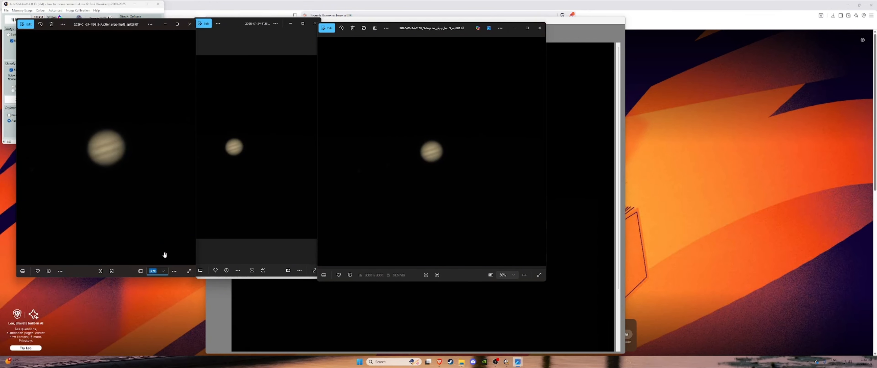
drag(317, 261, 354, 261)
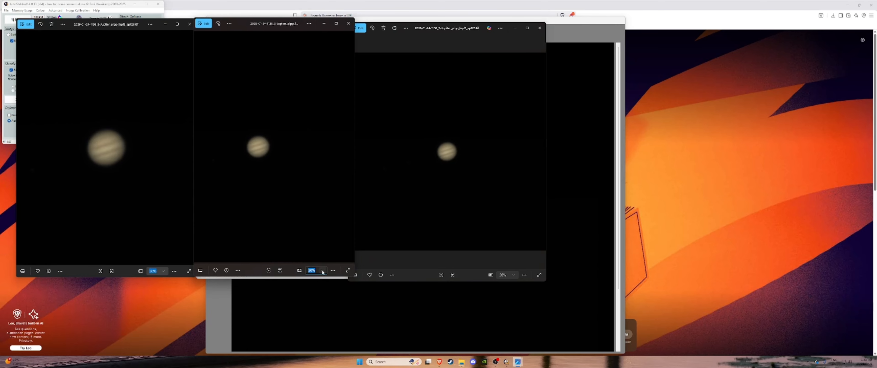
click(322, 271)
click(314, 242)
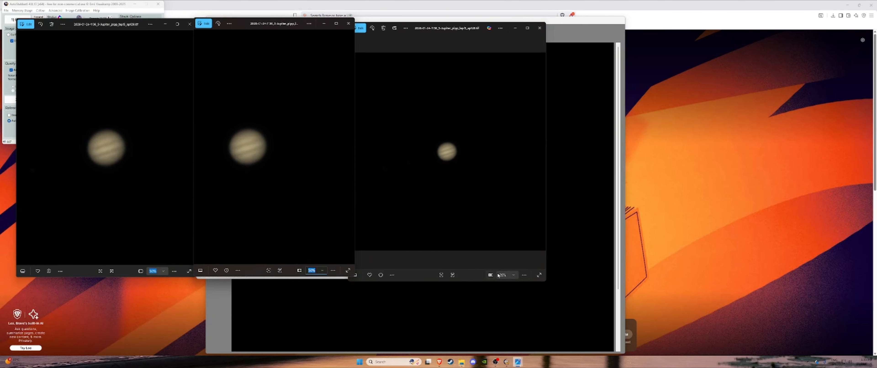
click(513, 275)
click(511, 246)
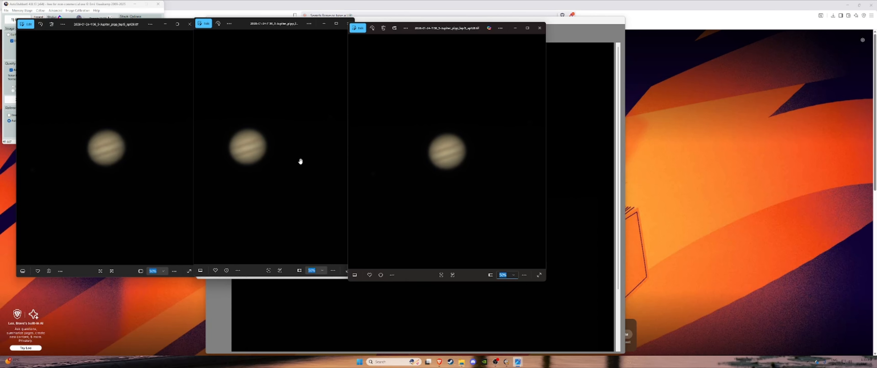
Close the three image viewers and AutoStakkert
click(189, 24)
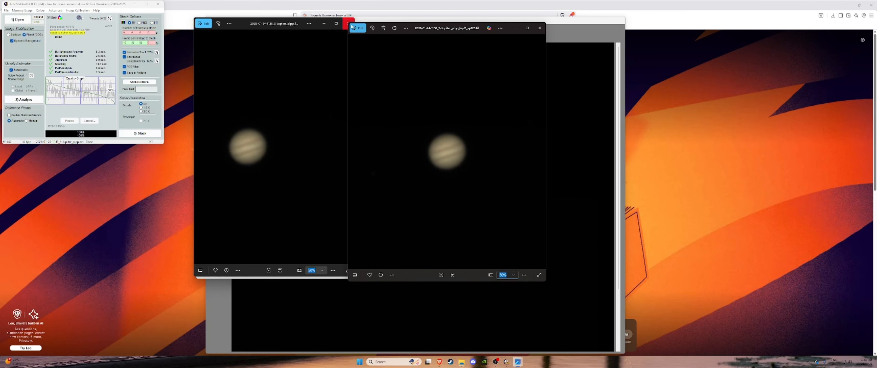
click(352, 27)
click(345, 23)
click(539, 28)
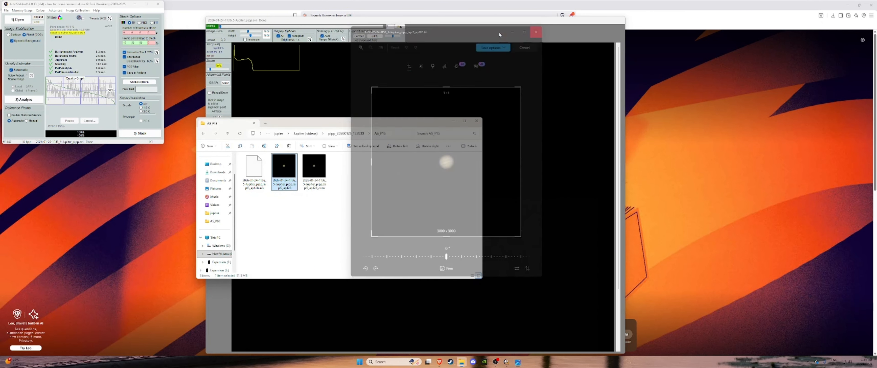
click(159, 3)
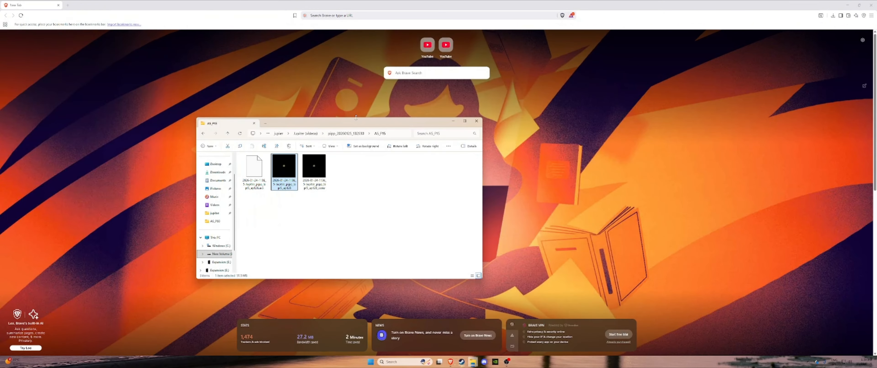
Search the computer for waveSharp, launch it, and move the folder window aside
click(400, 361)
text(waveSharp)
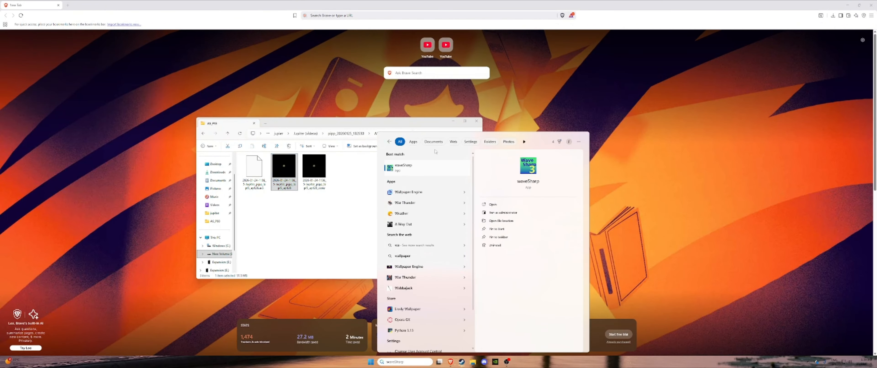
click(430, 170)
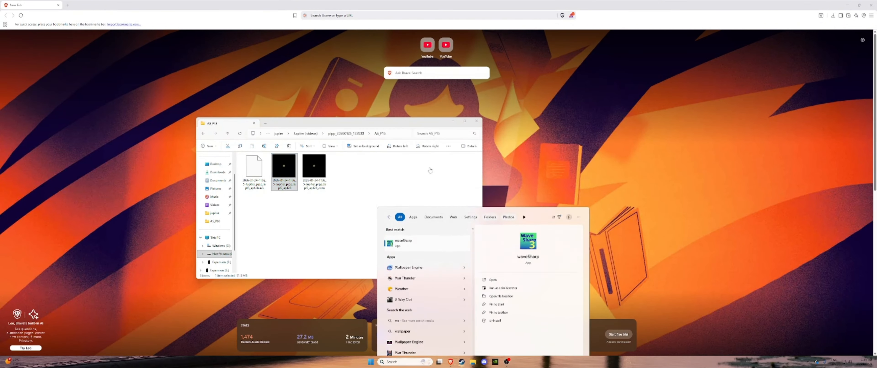
drag(382, 125, 357, 127)
Look through the older pipp output folders in the jupiter folder, check one AS_P80 folder's stacked images, and close the folder window
key(alt+Up)
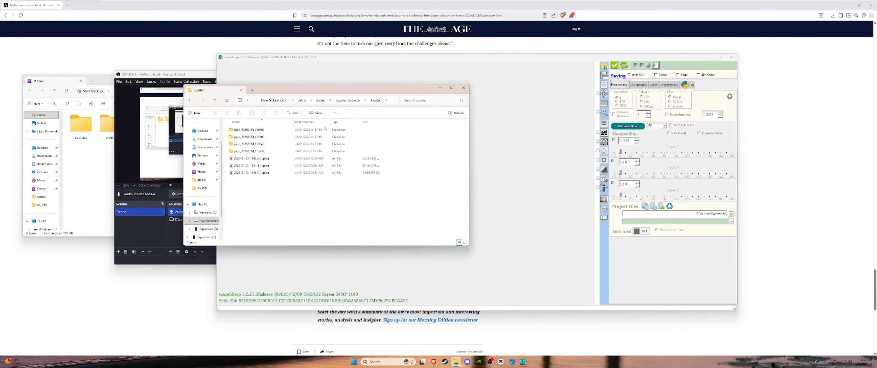
double_click(261, 153)
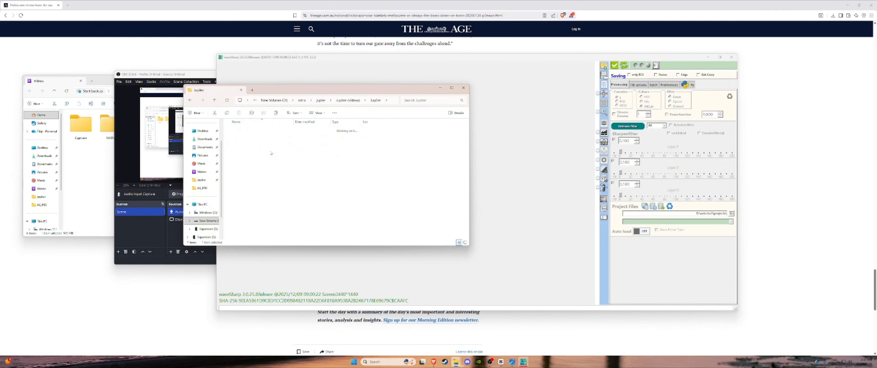
key(alt+Up)
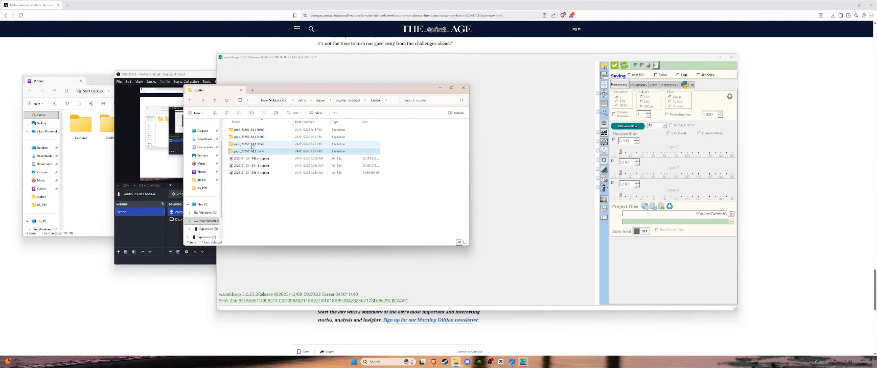
double_click(250, 144)
key(alt+Up)
double_click(253, 137)
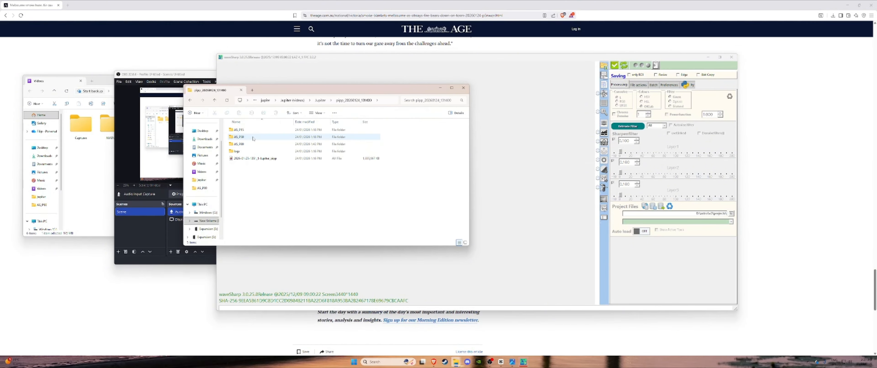
double_click(267, 143)
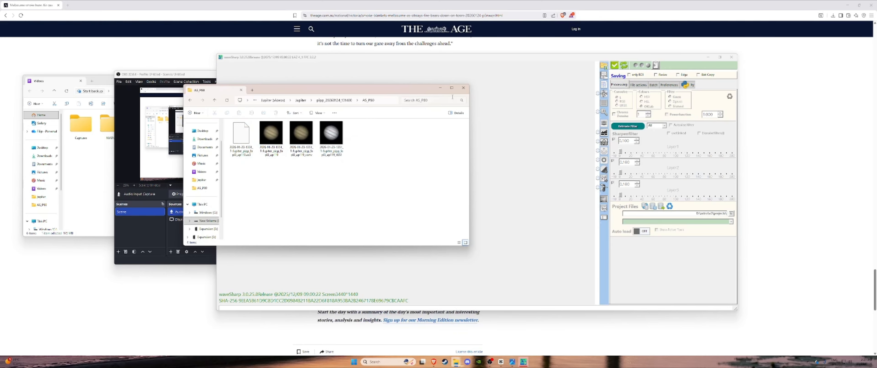
click(464, 88)
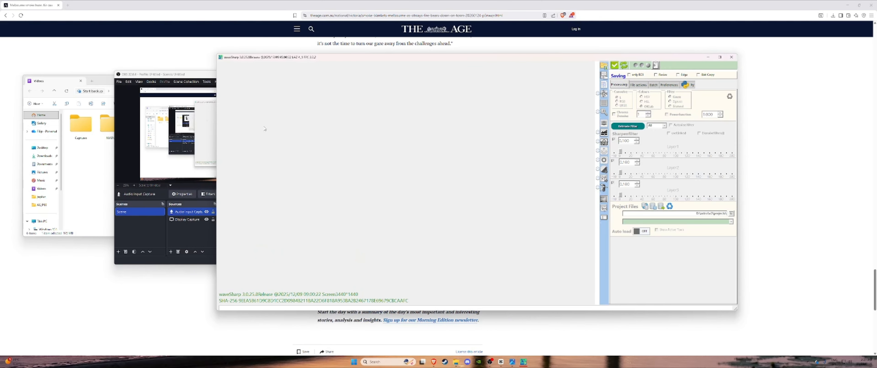
Reopen the recent AS_P80 folder, move its window beside waveSharp, and select the first stacked Jupiter image
right_click(456, 361)
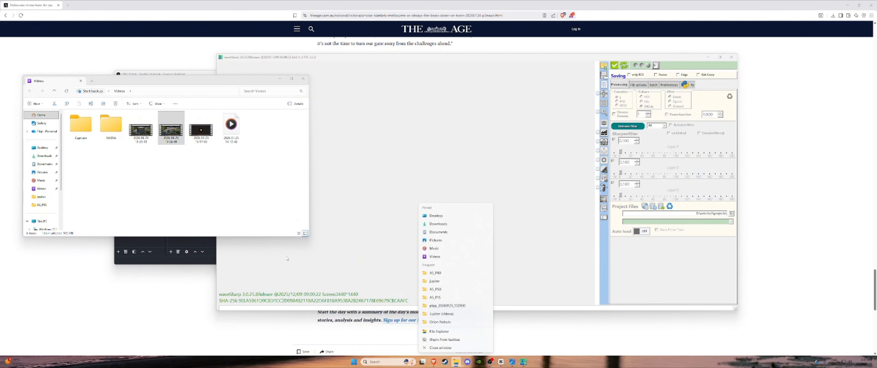
click(397, 246)
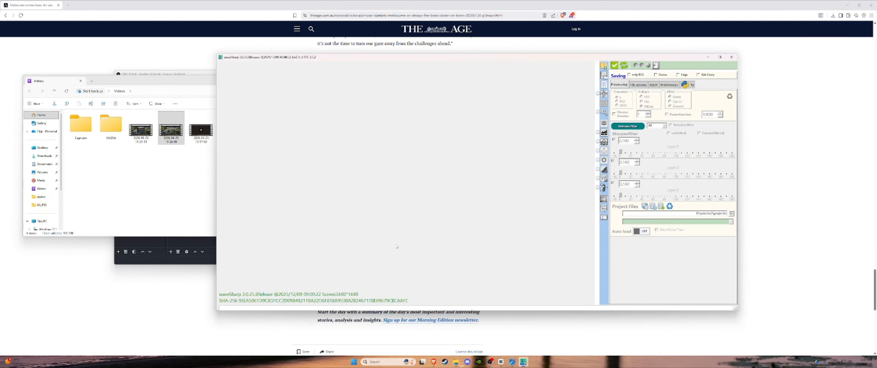
right_click(456, 362)
click(446, 273)
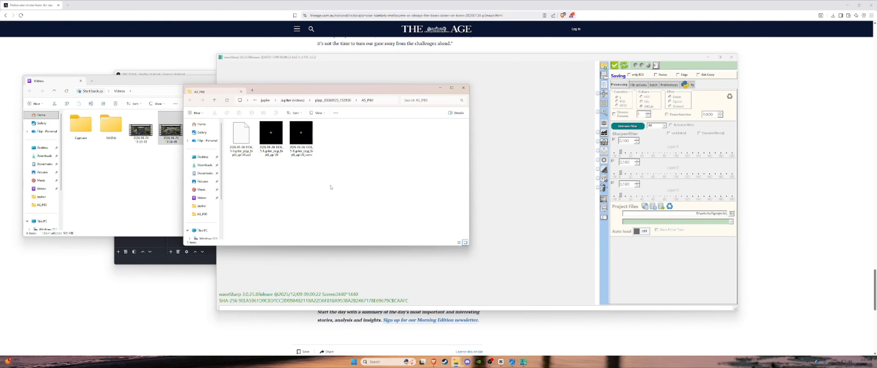
drag(341, 88, 168, 81)
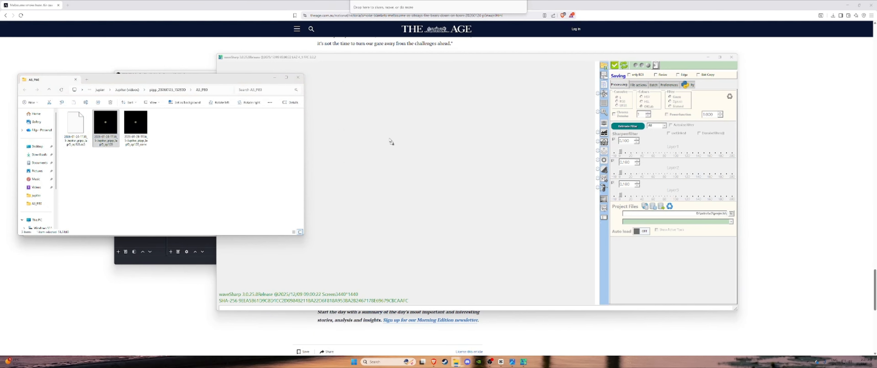
click(106, 127)
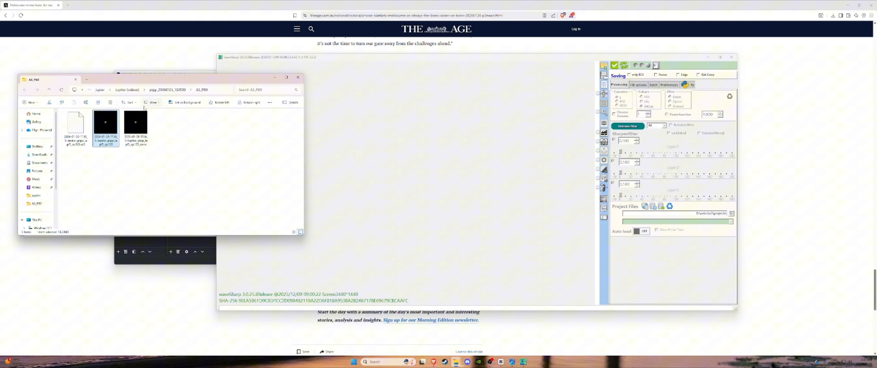
Go up to the jupiter (videos) folder and open the first pipp output folder inside its jupiter subfolder
click(134, 91)
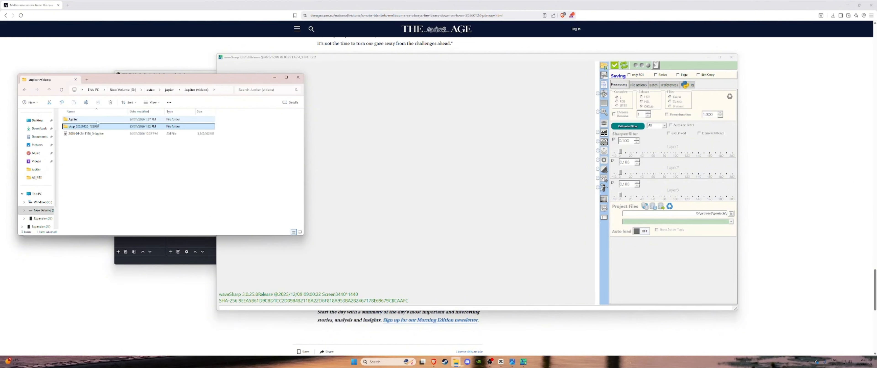
click(172, 90)
double_click(88, 127)
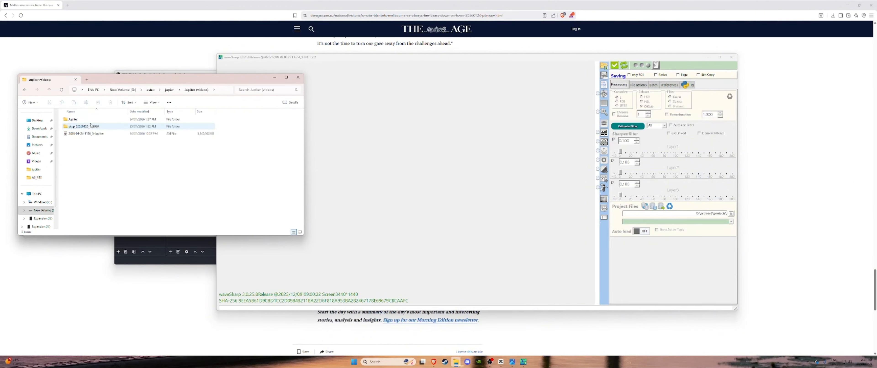
double_click(85, 120)
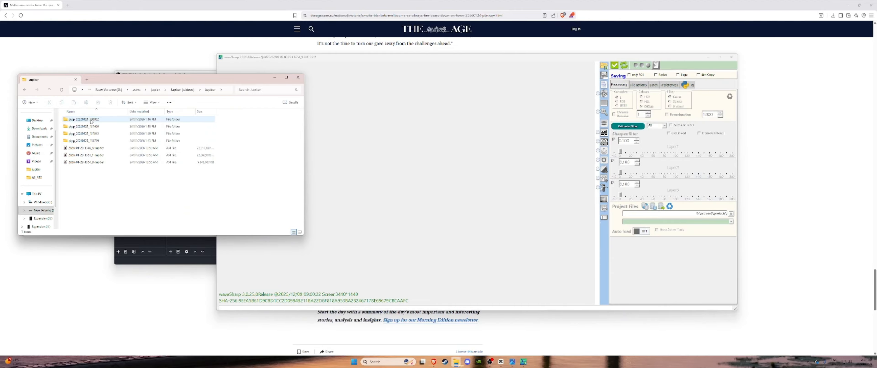
double_click(90, 119)
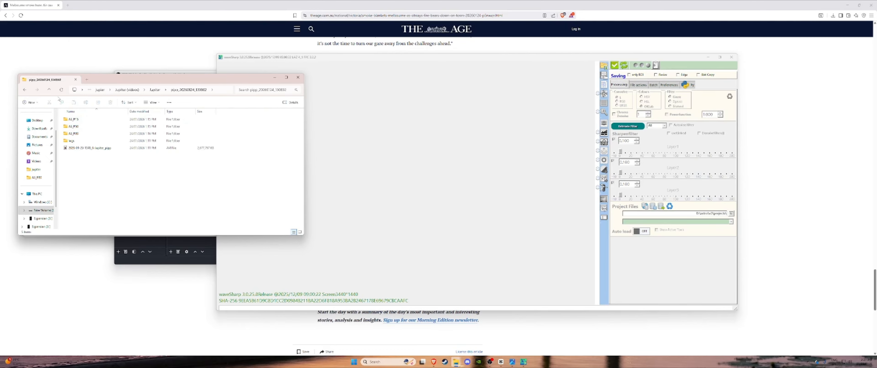
Check the stacked images in the AS_P15, AS_P50 and AS_P80 folders of the first pipp output folder
key(alt+Left)
double_click(93, 120)
key(alt+Left)
double_click(97, 120)
double_click(97, 119)
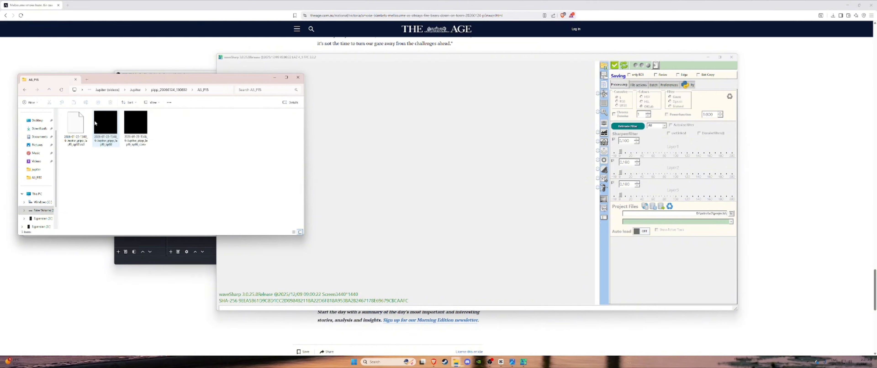
click(25, 91)
double_click(74, 126)
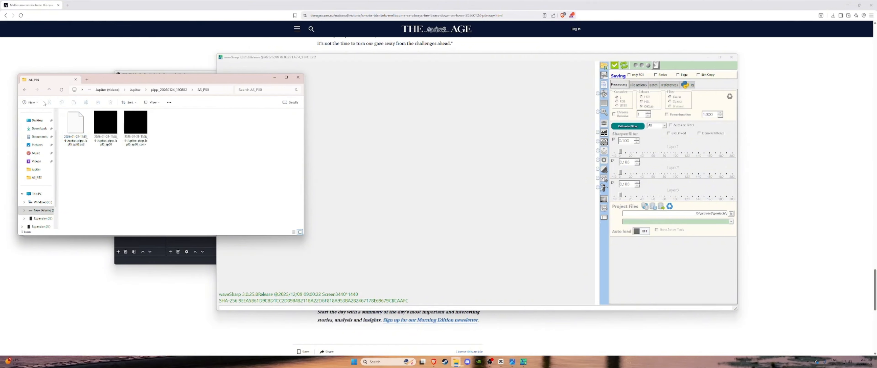
click(25, 90)
double_click(74, 134)
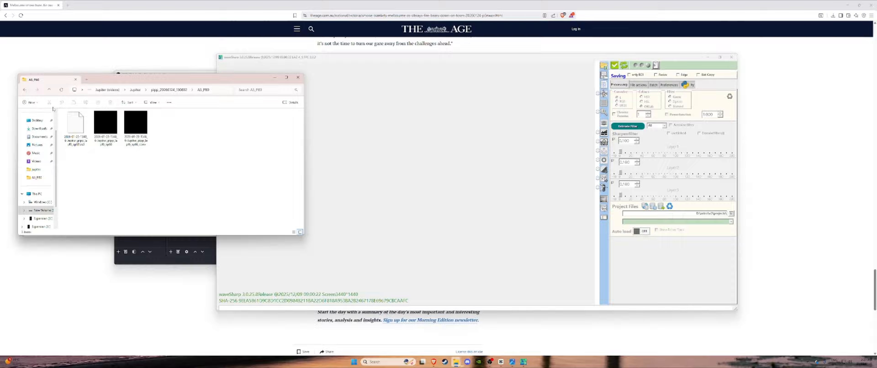
click(26, 91)
Check the AS_P50 stacks in the second pipp output folder and return to the jupiter folder
click(25, 91)
double_click(97, 127)
double_click(97, 128)
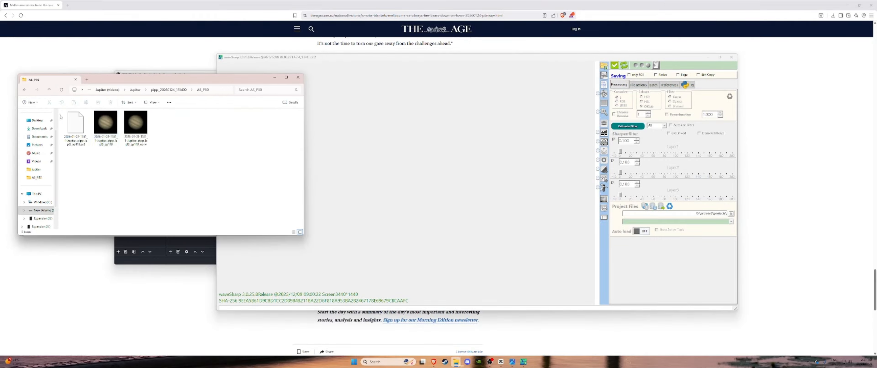
click(25, 90)
click(26, 90)
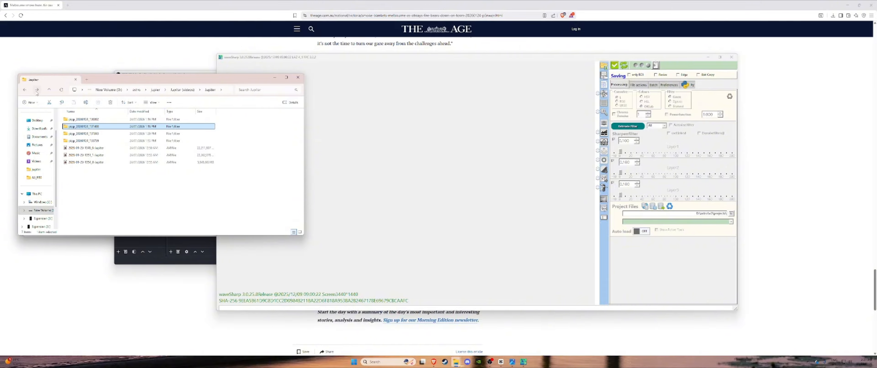
Open the last pipp output folder and look through the stacked images in its AS_P50, AS_P80 and AS_P15 folders
double_click(82, 141)
click(80, 127)
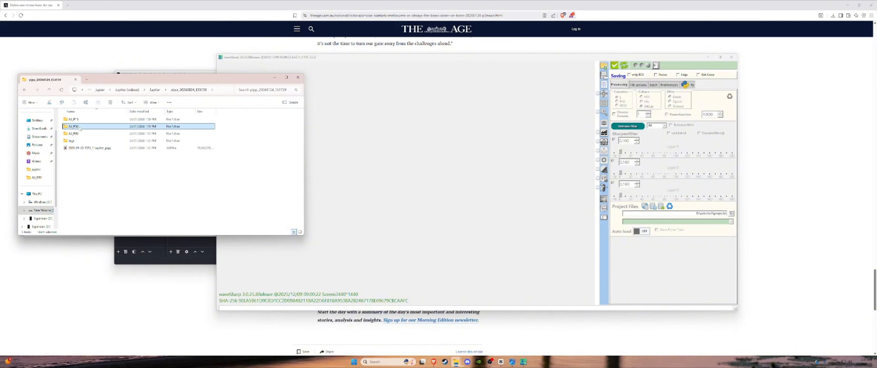
double_click(80, 128)
click(24, 90)
click(87, 134)
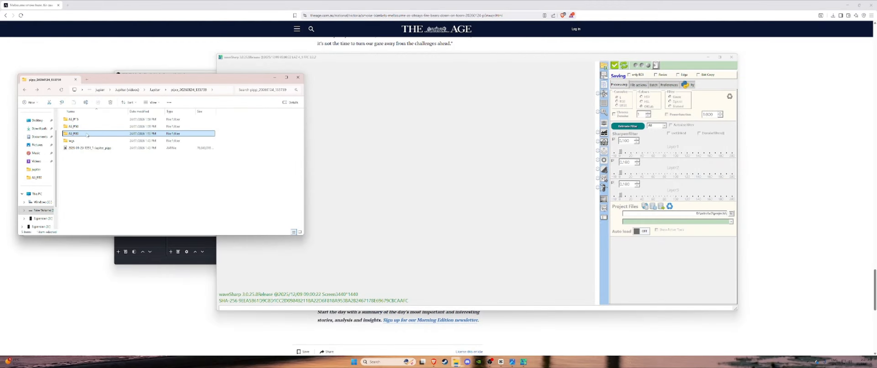
double_click(87, 134)
click(25, 90)
double_click(91, 119)
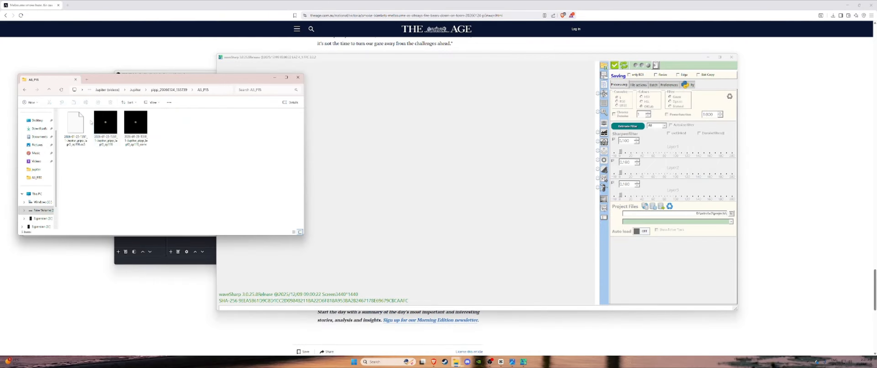
click(24, 89)
Load the first stacked Jupiter image from the last pipp output's AS_P50 folder into waveSharp
double_click(84, 128)
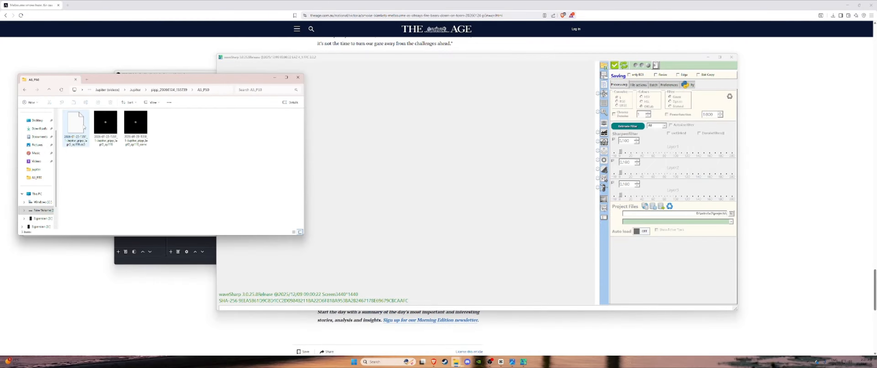
drag(105, 124, 442, 152)
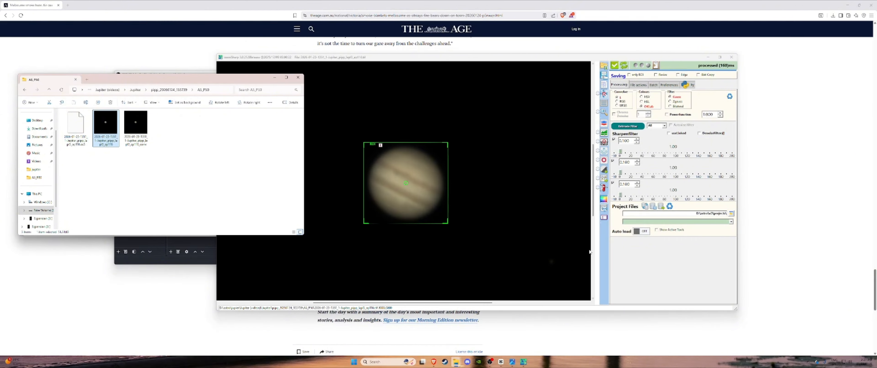
click(378, 171)
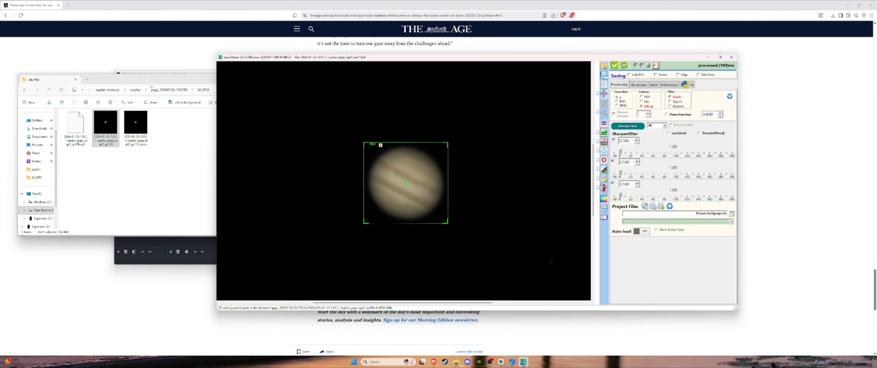
View the loaded stack alongside the AS_P80 stack from the pipp folder directly under jupiter (videos) to compare them
double_click(105, 125)
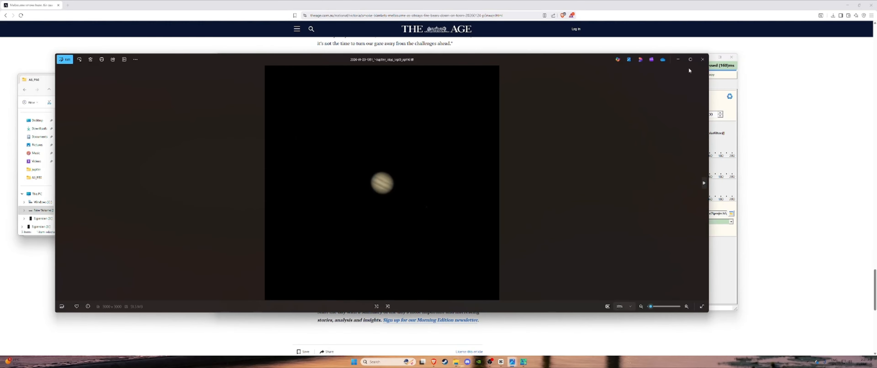
drag(470, 60, 486, 16)
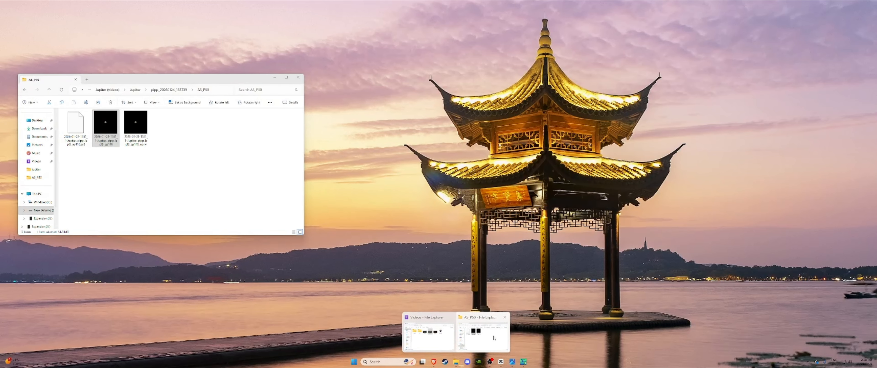
click(480, 334)
click(166, 90)
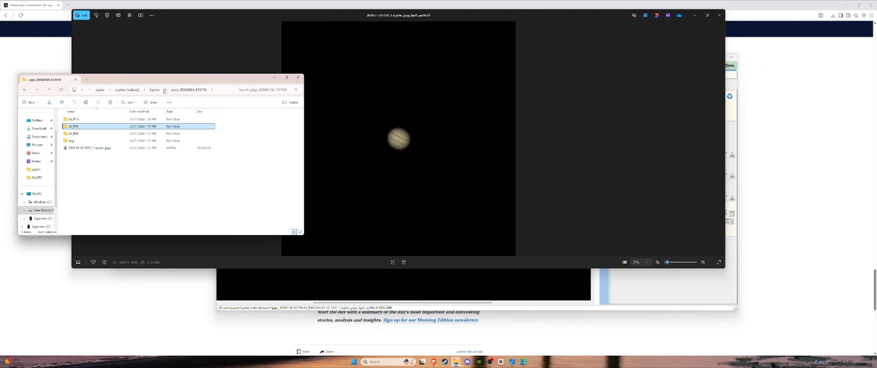
click(154, 90)
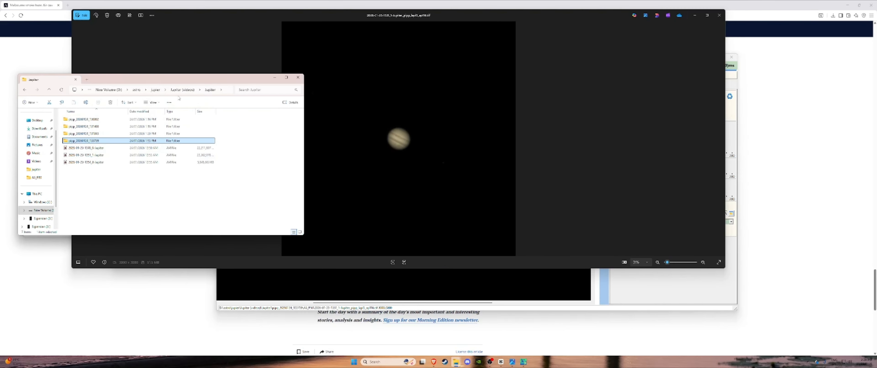
click(183, 90)
double_click(101, 126)
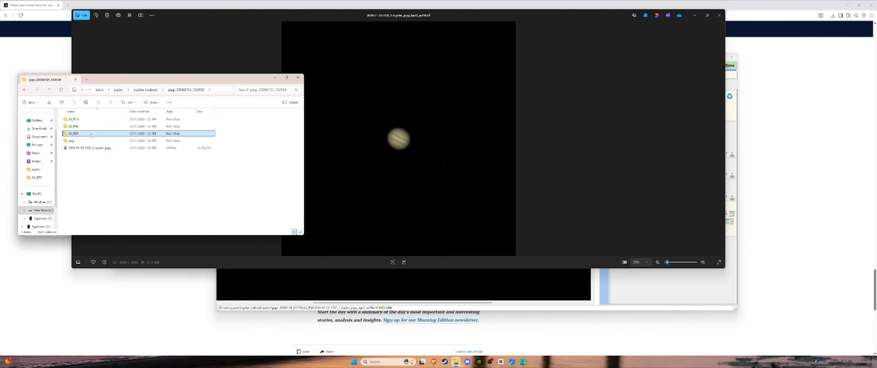
double_click(101, 126)
double_click(102, 125)
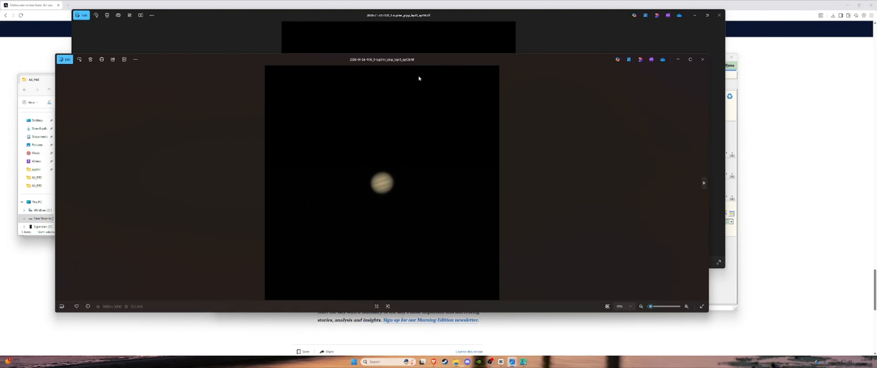
drag(415, 62, 448, 177)
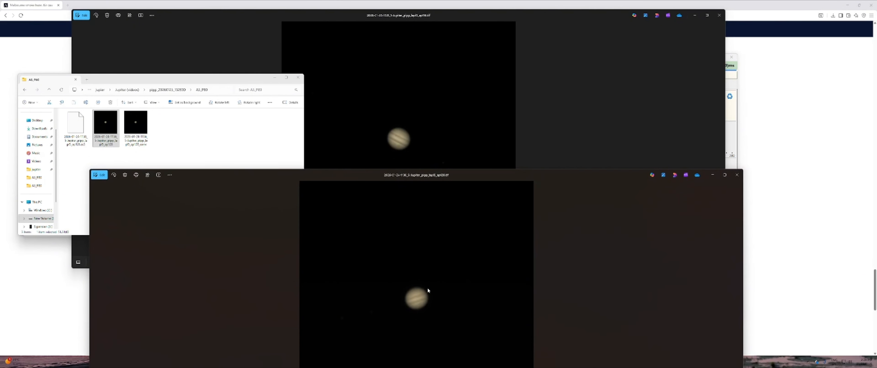
Close both image viewers and the AS_P80 folder window, and clear the Videos folder window away from waveSharp
click(736, 174)
click(298, 77)
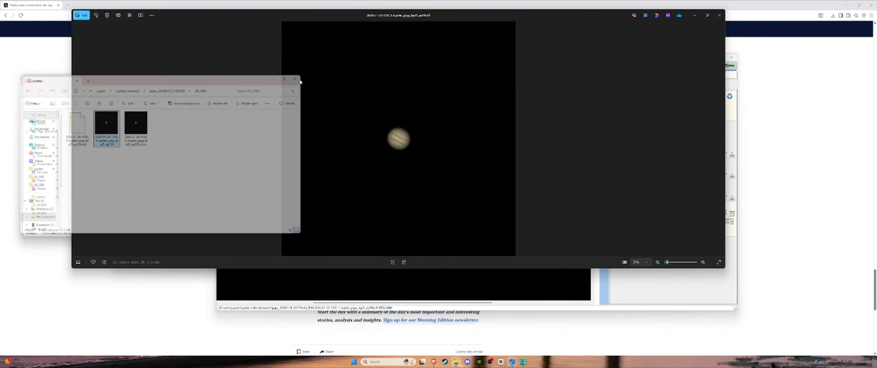
drag(471, 14, 438, 143)
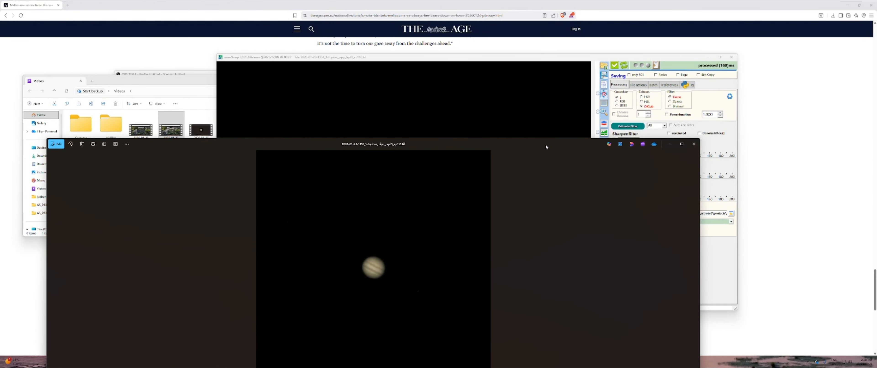
drag(546, 145, 404, 81)
click(551, 81)
click(200, 90)
click(280, 80)
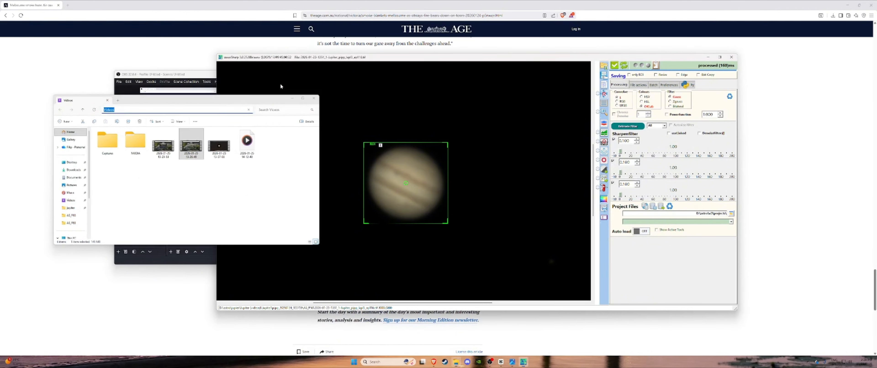
click(456, 362)
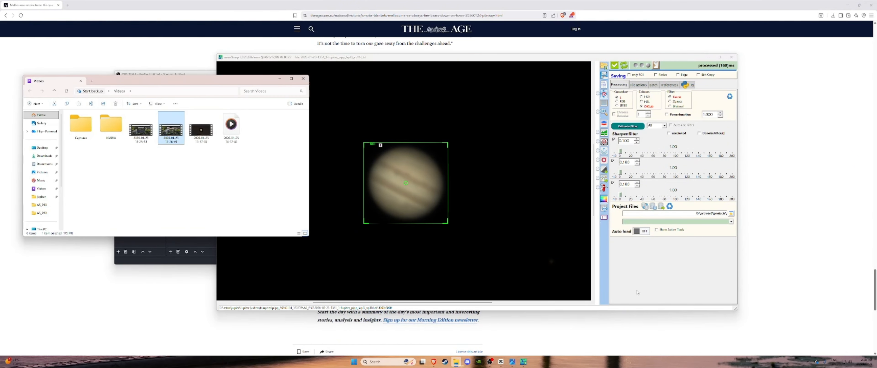
click(191, 81)
click(279, 81)
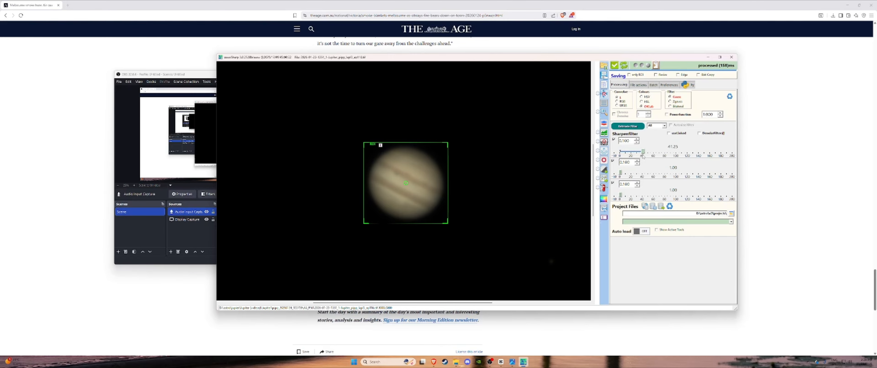
Raise the sharpening sliders of layers 1, 2 and 3 to 200
drag(643, 152, 678, 151)
drag(620, 173, 775, 159)
drag(690, 176, 799, 177)
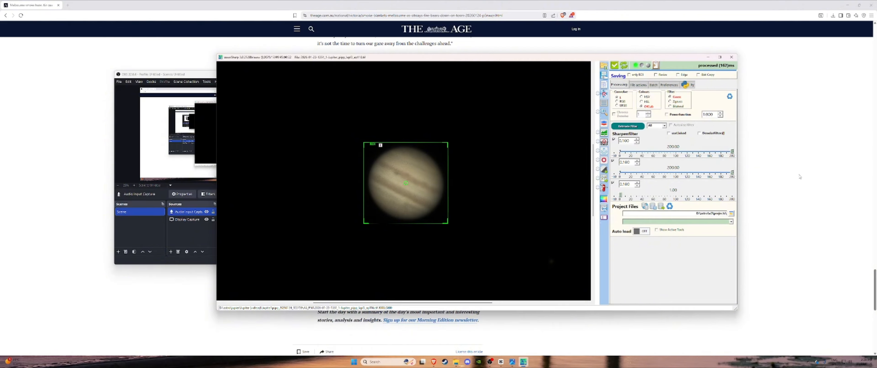
drag(620, 194, 809, 197)
Enable the denoise filter for all three sharpening layers, keeping Jupiter centred in the preview
click(603, 104)
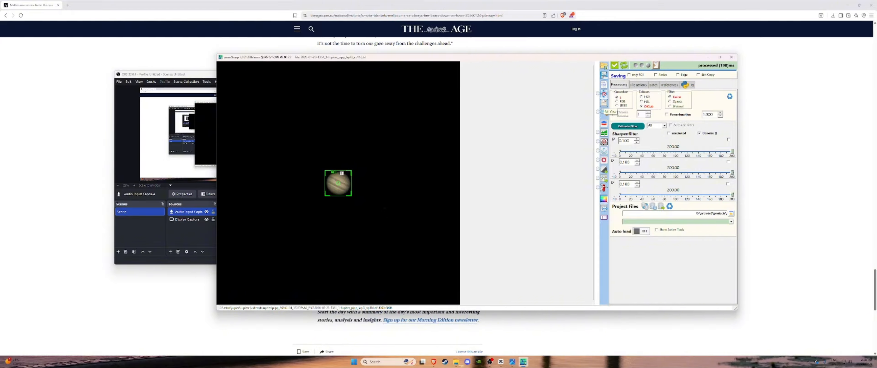
click(603, 111)
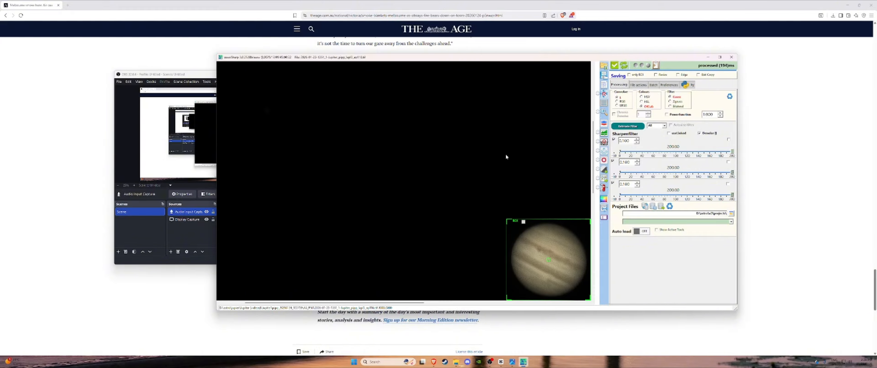
drag(401, 303, 416, 303)
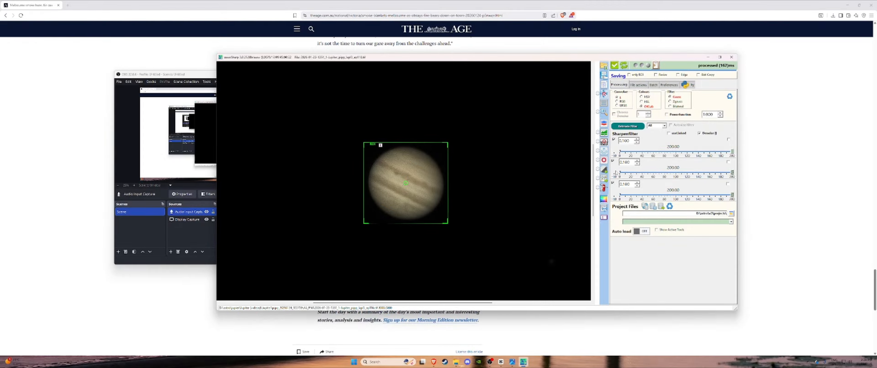
click(728, 139)
click(727, 161)
click(728, 184)
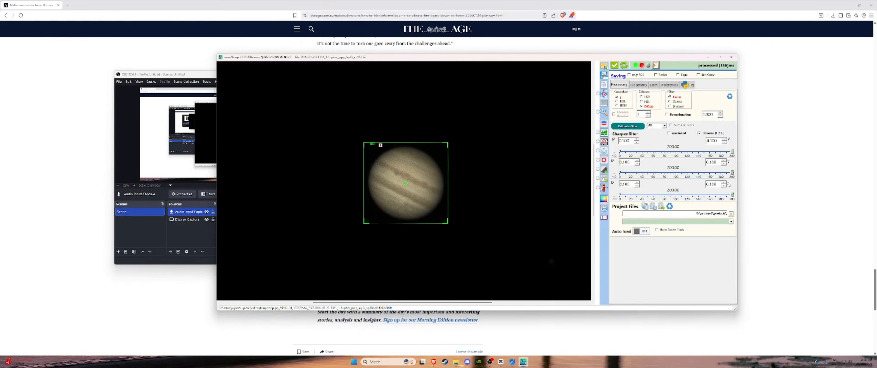
Raise the denoise value of sharpening layer 1 step by step
click(724, 139)
click(724, 139)
click(724, 139)
click(724, 139)
click(723, 139)
click(723, 139)
click(724, 139)
click(724, 139)
click(724, 139)
Increase the denoise value of sharpening layer 2 in small increments to smooth Jupiter's surface
click(724, 161)
click(725, 161)
click(725, 161)
click(724, 161)
click(724, 161)
click(724, 160)
click(725, 160)
click(725, 161)
click(725, 161)
click(725, 161)
click(724, 161)
click(724, 161)
click(725, 161)
click(725, 161)
click(725, 161)
click(724, 161)
click(725, 160)
Increase the denoise value of sharpening layer 3 in small increments
click(724, 183)
click(724, 183)
click(724, 183)
click(724, 183)
click(724, 183)
click(724, 183)
click(724, 183)
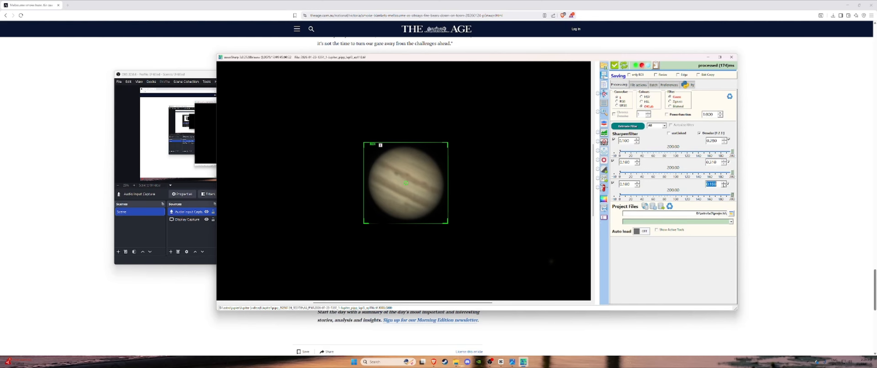